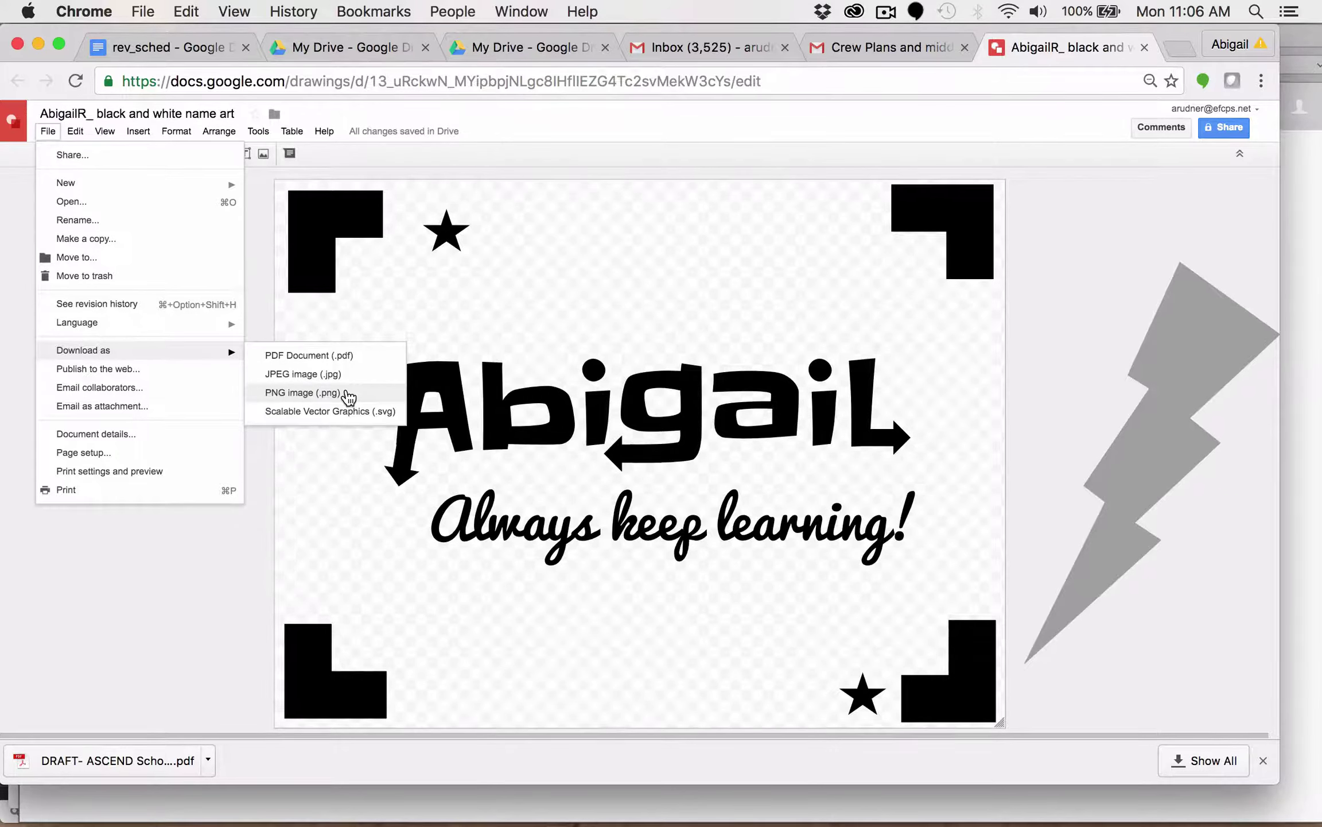
# Download the black and white name art drawing as a PNG image and show the downloaded file in Finder
pyautogui.click(348, 394)
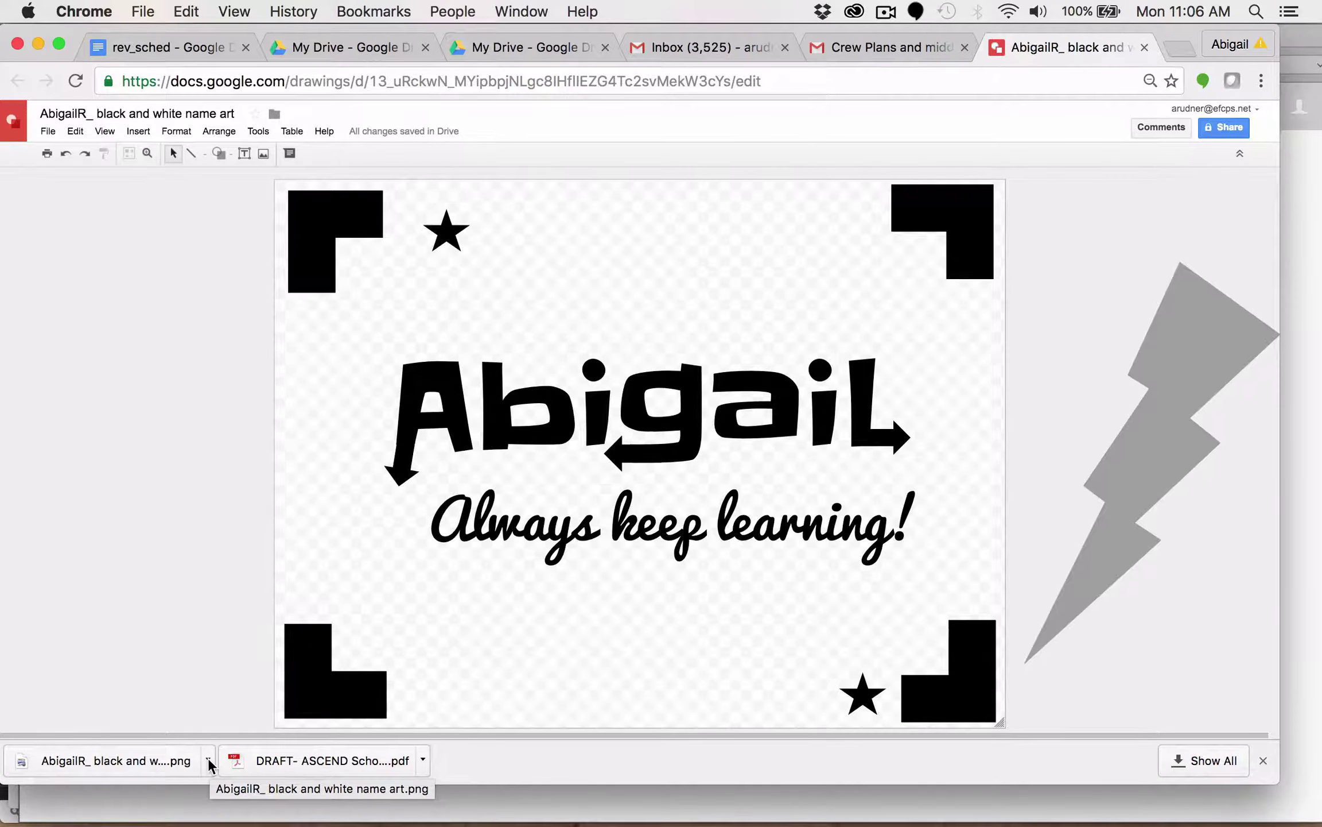
pyautogui.click(208, 757)
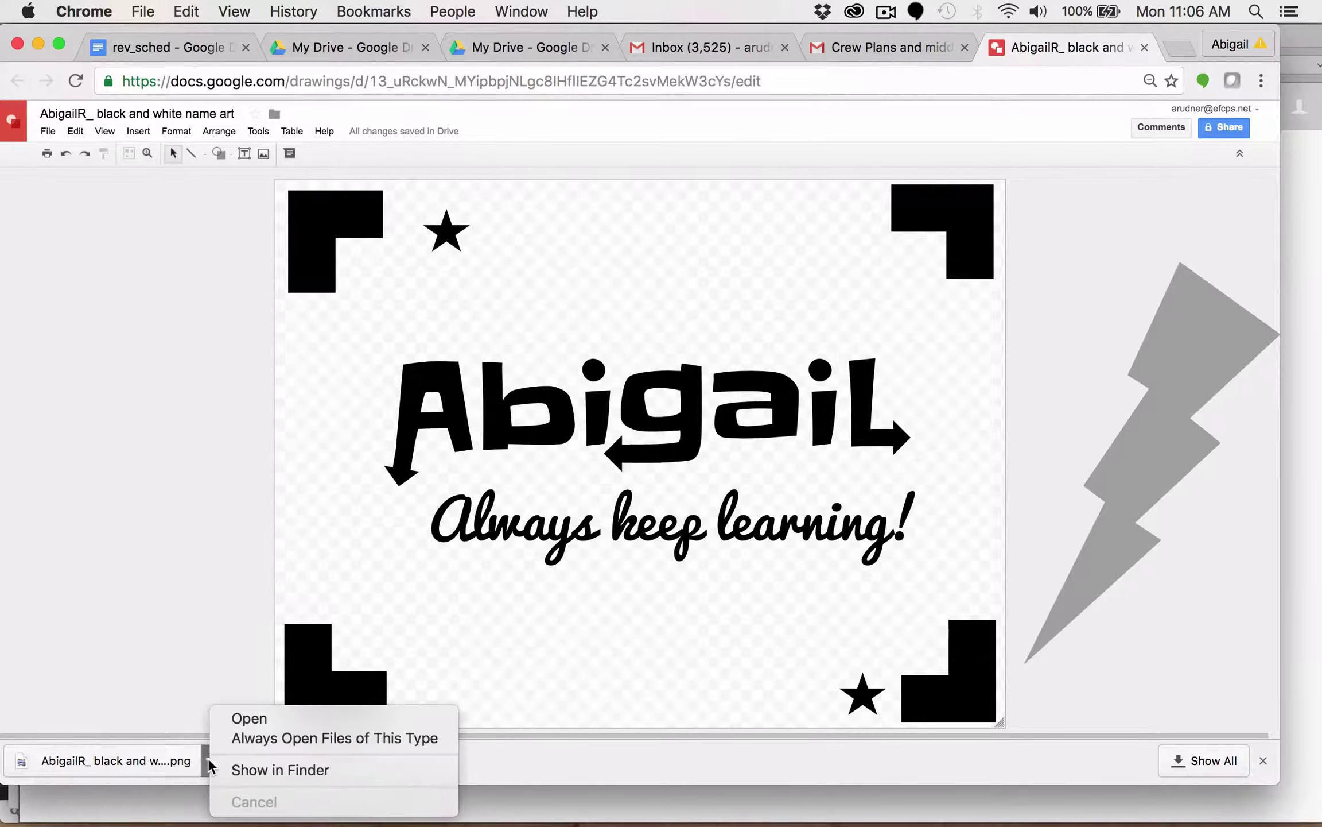
pyautogui.click(273, 772)
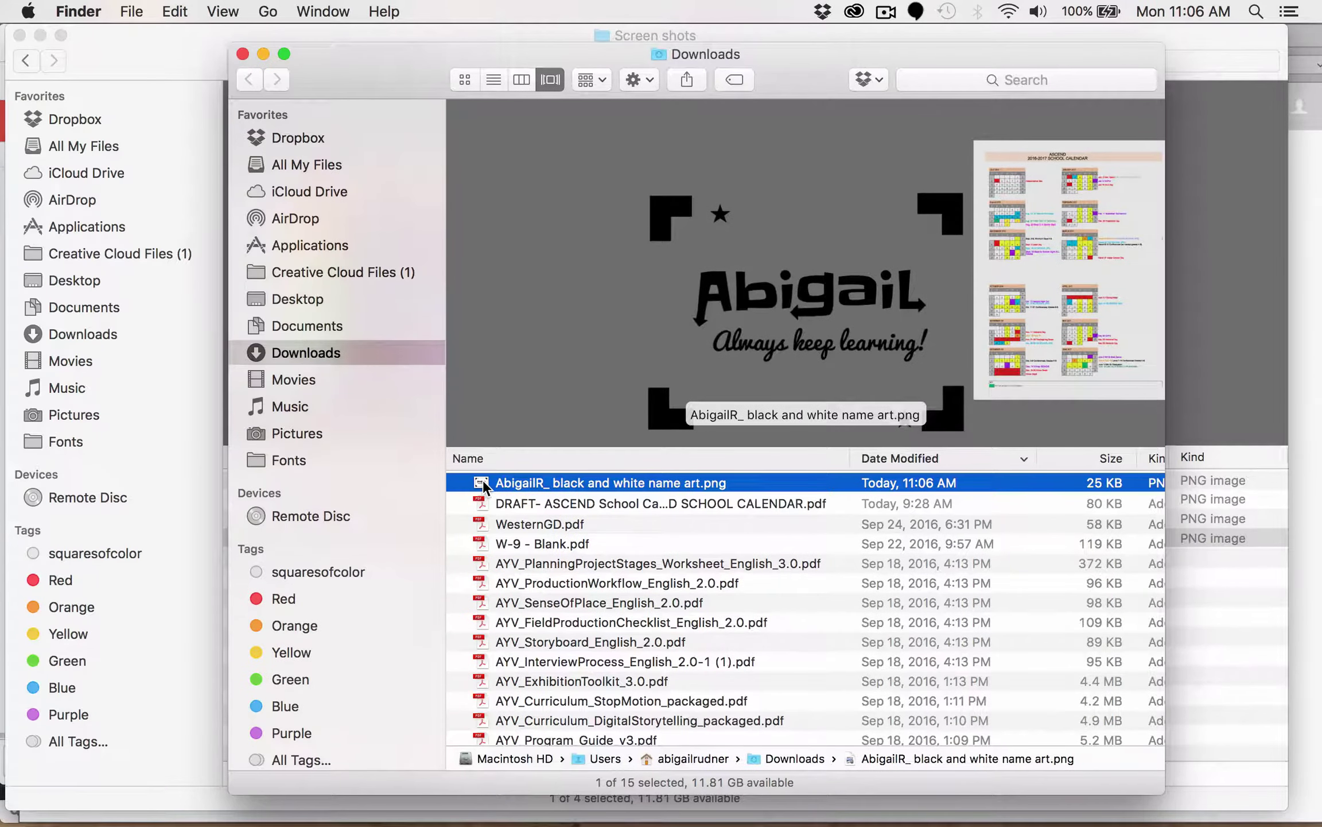
# Move the name art PNG from Downloads to the Desktop folder and open it in Photoshop
pyautogui.moveTo(483, 479); pyautogui.dragTo(300, 297)
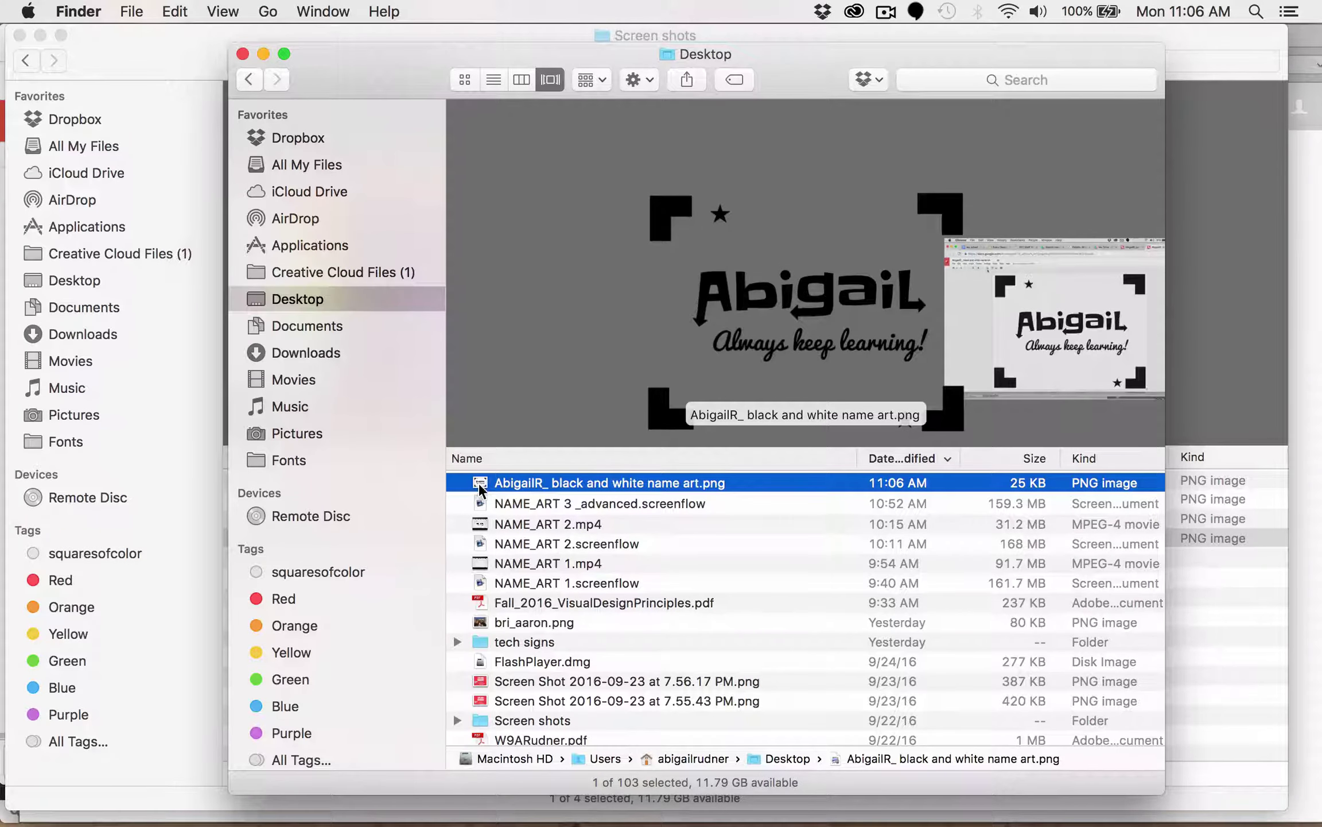
pyautogui.moveTo(480, 485); pyautogui.dragTo(897, 807)
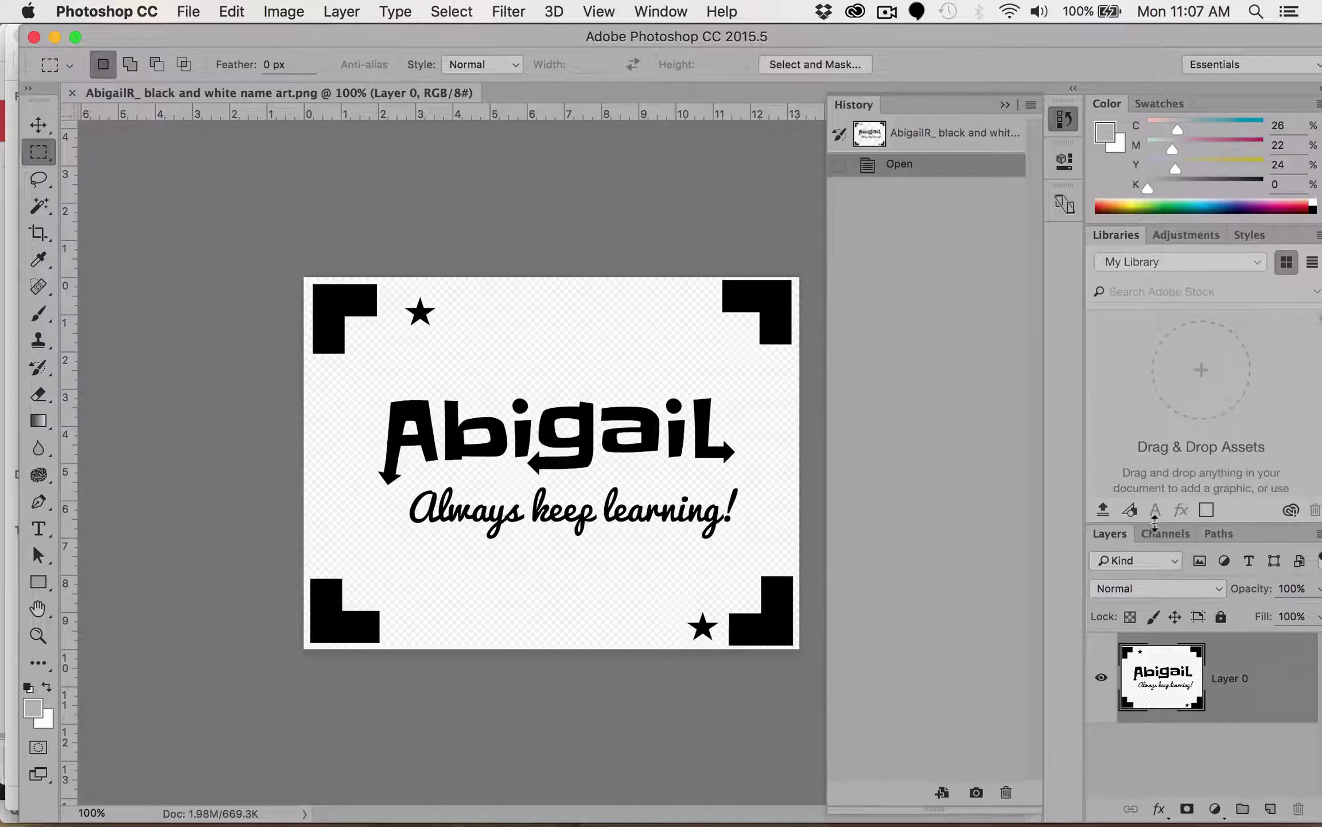
# Detach the Layers panel into a floating panel and enlarge it
pyautogui.moveTo(1108, 538); pyautogui.dragTo(864, 202)
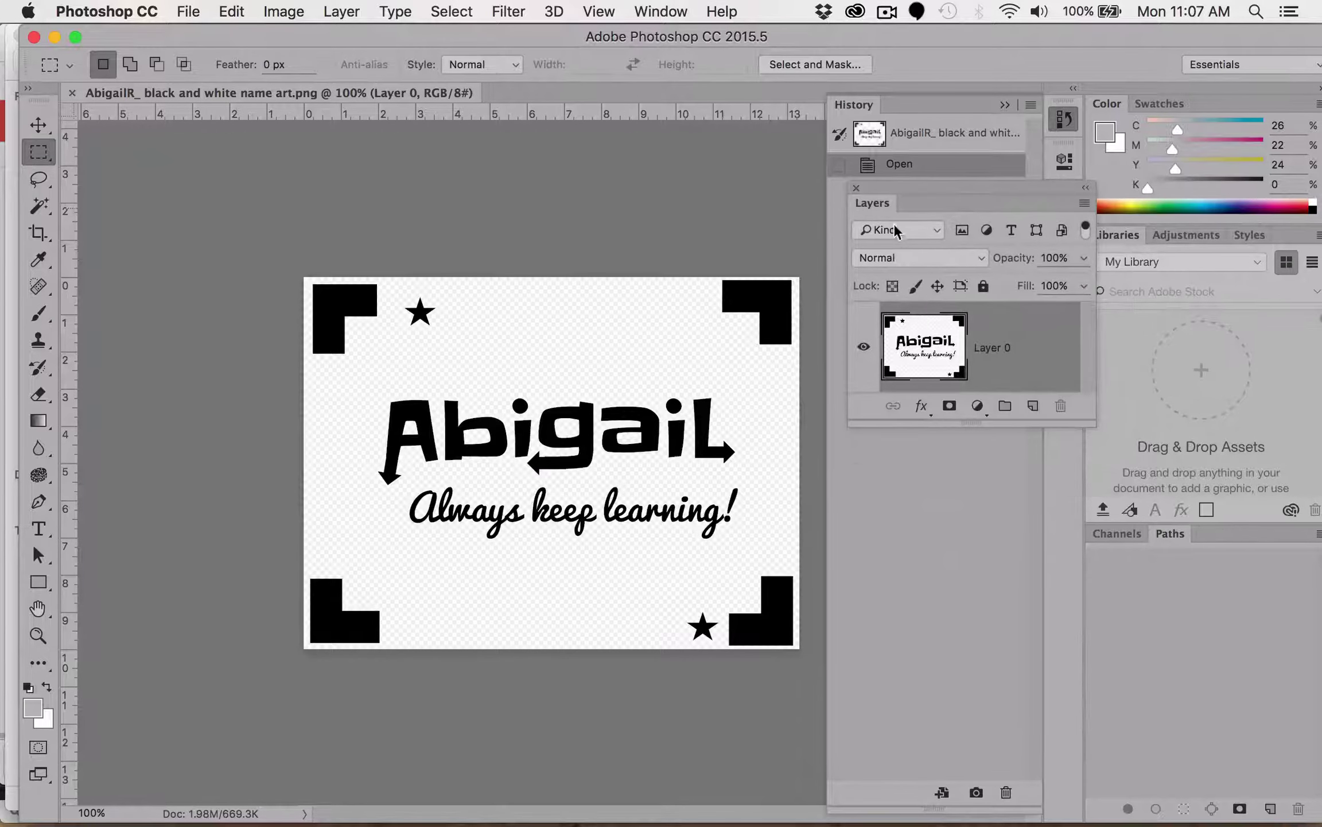
pyautogui.moveTo(1089, 422); pyautogui.dragTo(1174, 652)
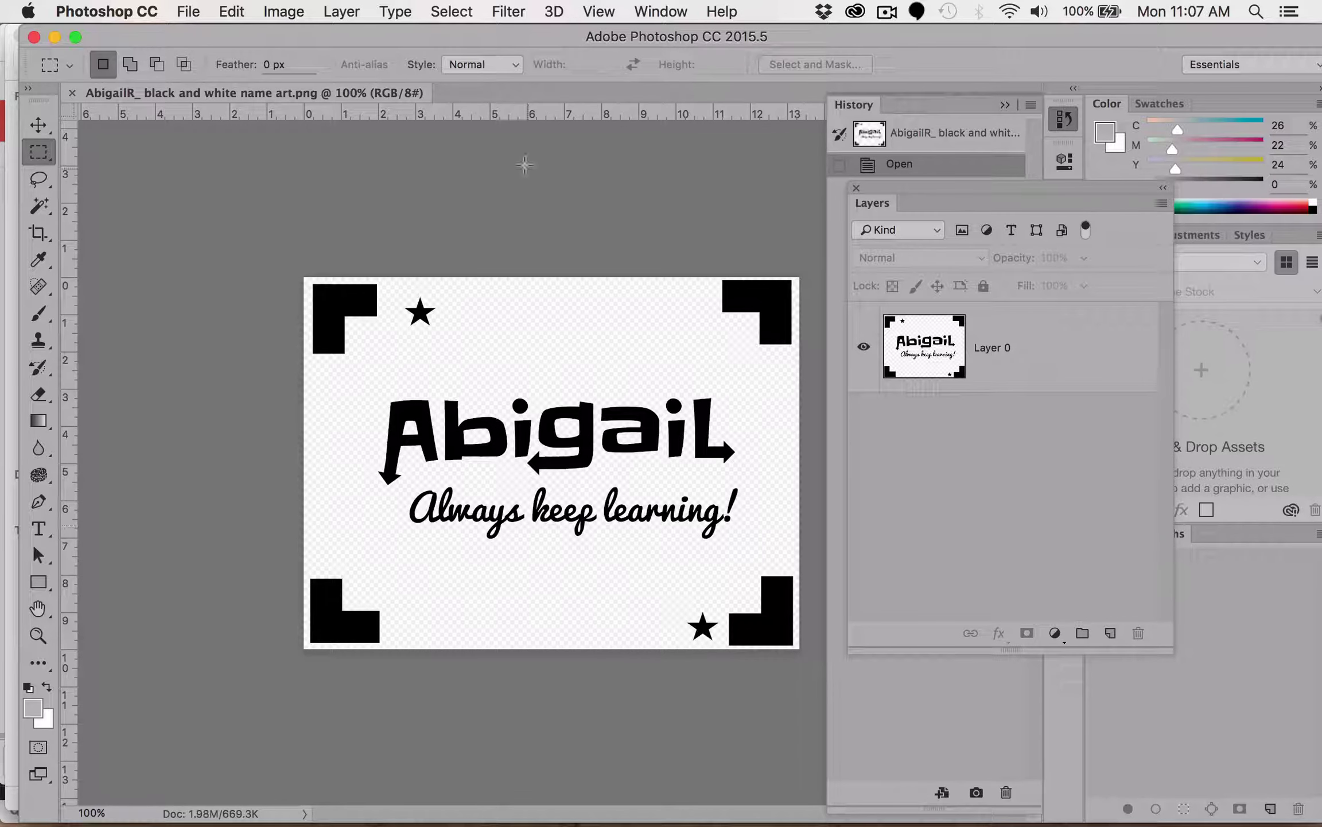
# Switch back to Chrome and bring up the Google Drawing with the gold stars background
pyautogui.press('super+Tab')
pyautogui.press('super+Tab')
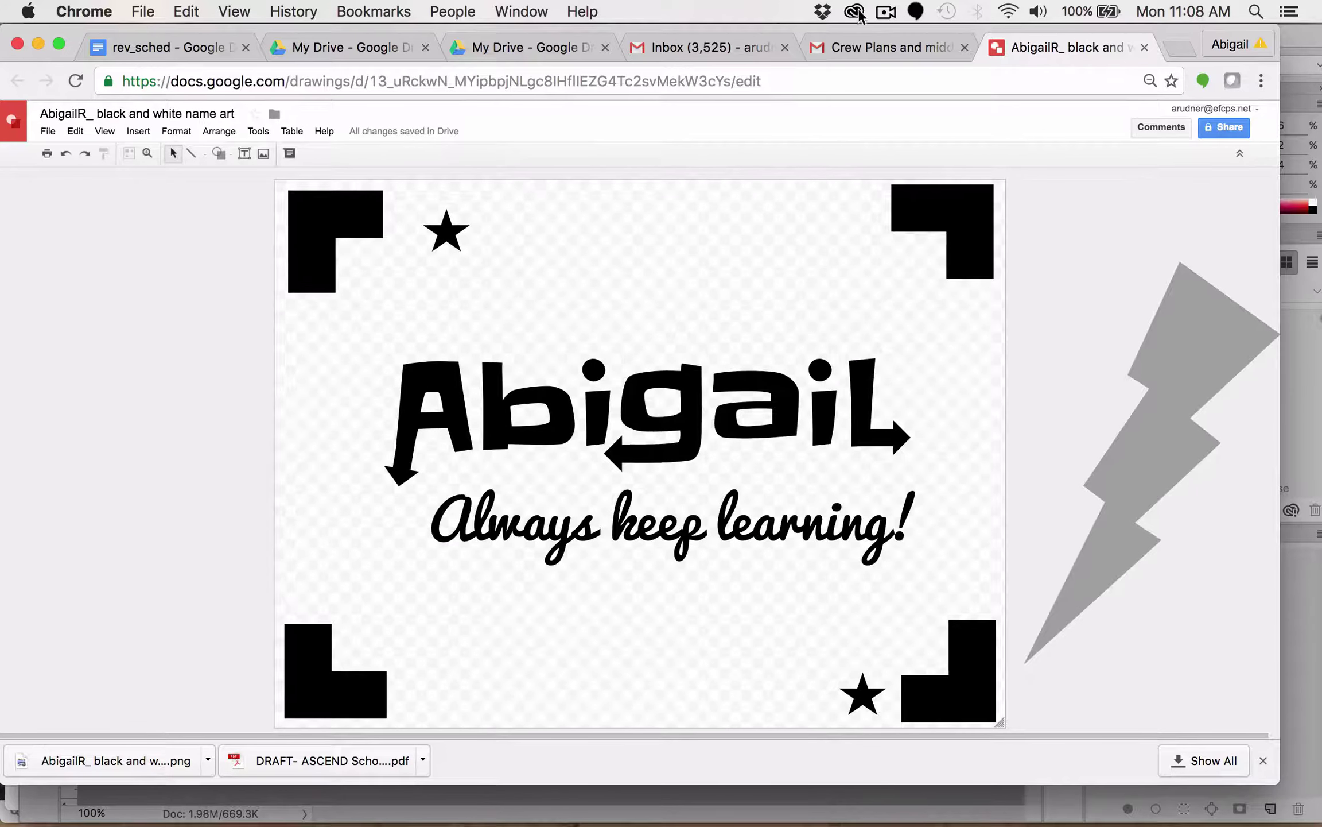
pyautogui.click(886, 11)
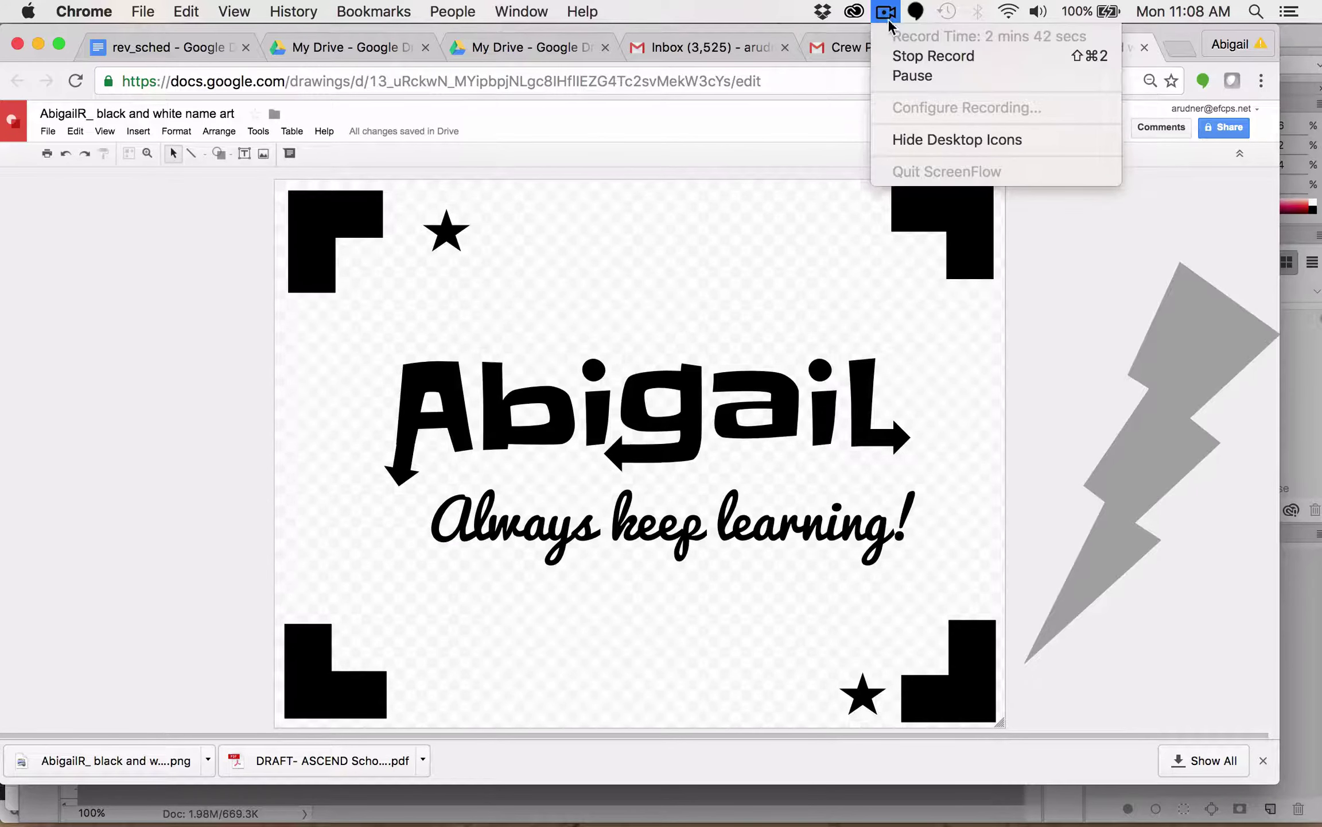
pyautogui.click(913, 76)
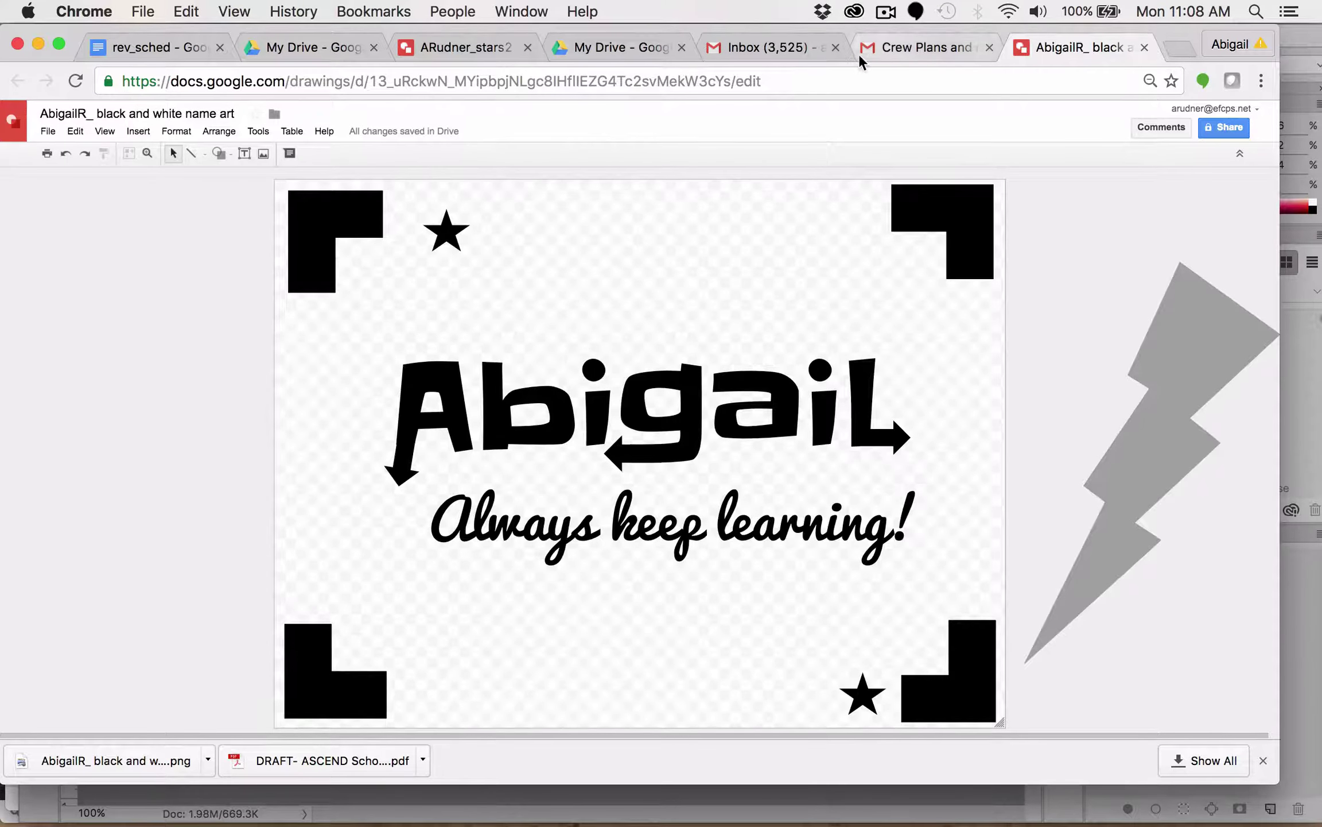
pyautogui.click(472, 41)
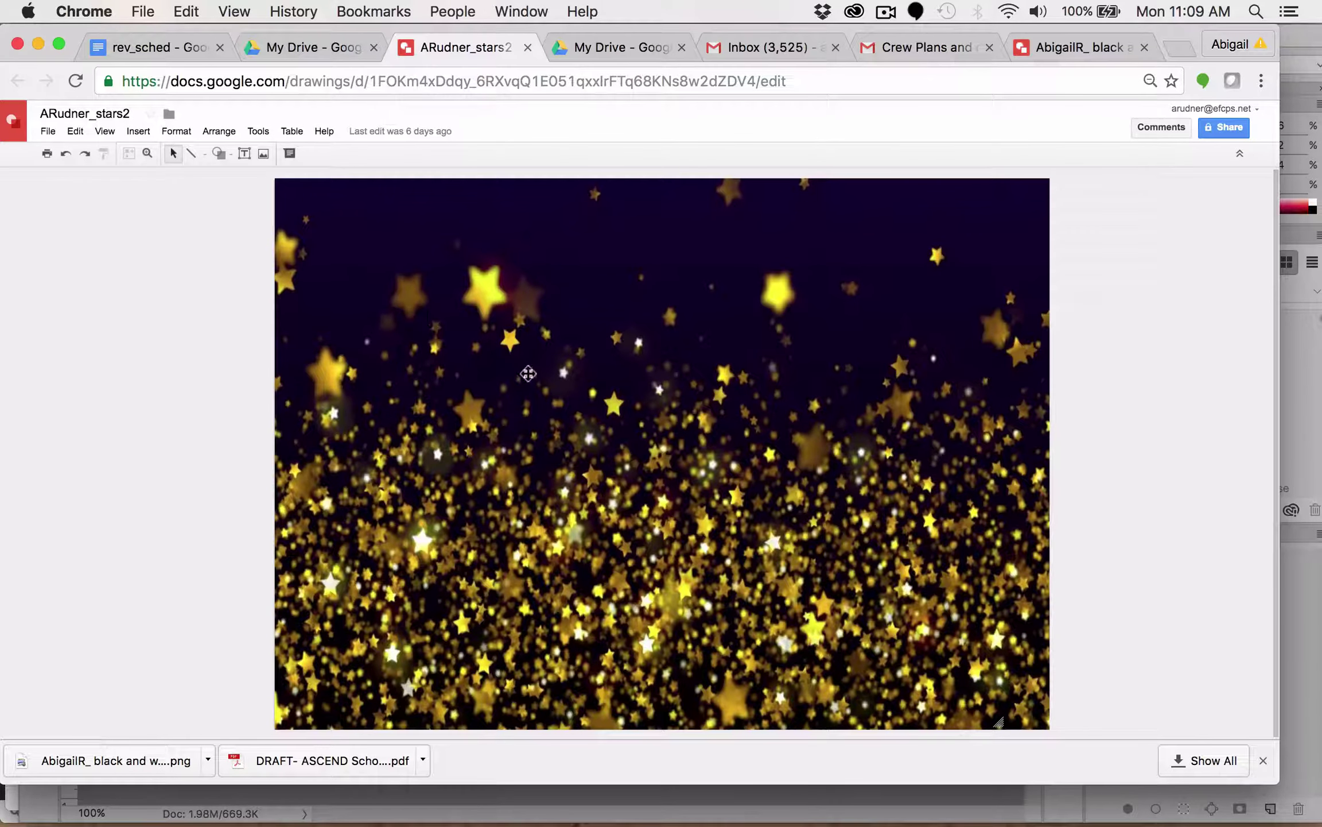
# Widen the gold stars image beyond the canvas's left edge and reposition it over the canvas
pyautogui.click(526, 443)
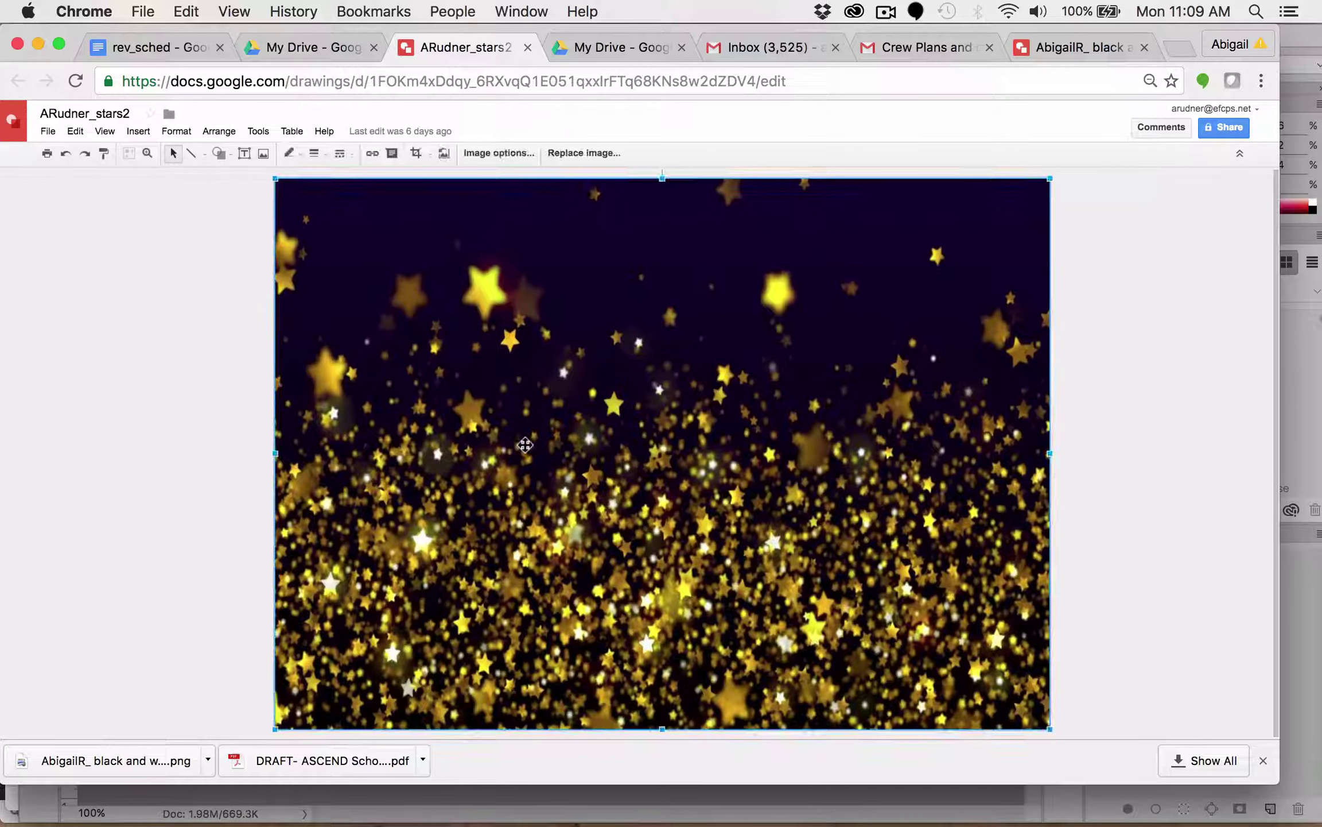
pyautogui.moveTo(275, 453); pyautogui.dragTo(186, 453)
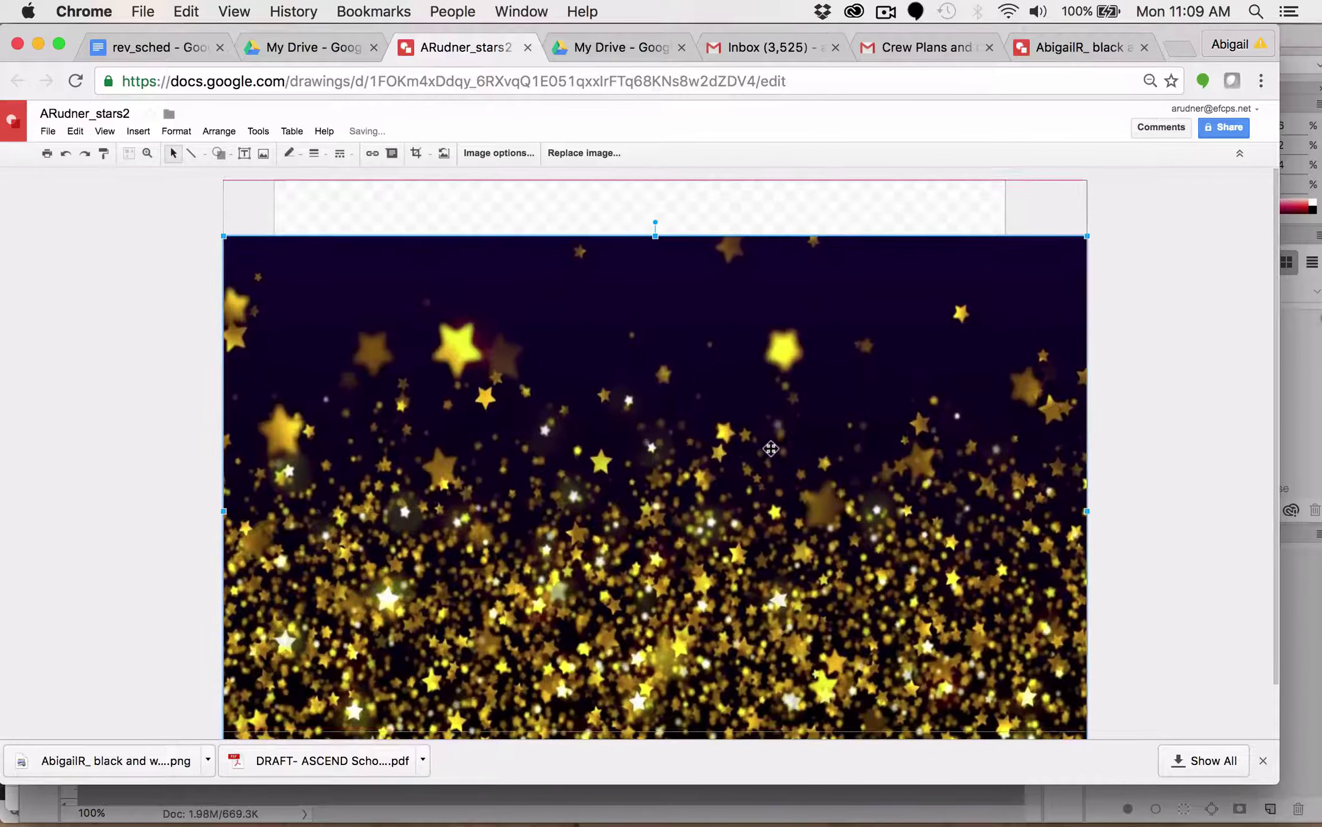
pyautogui.scroll(-2, 771, 445)
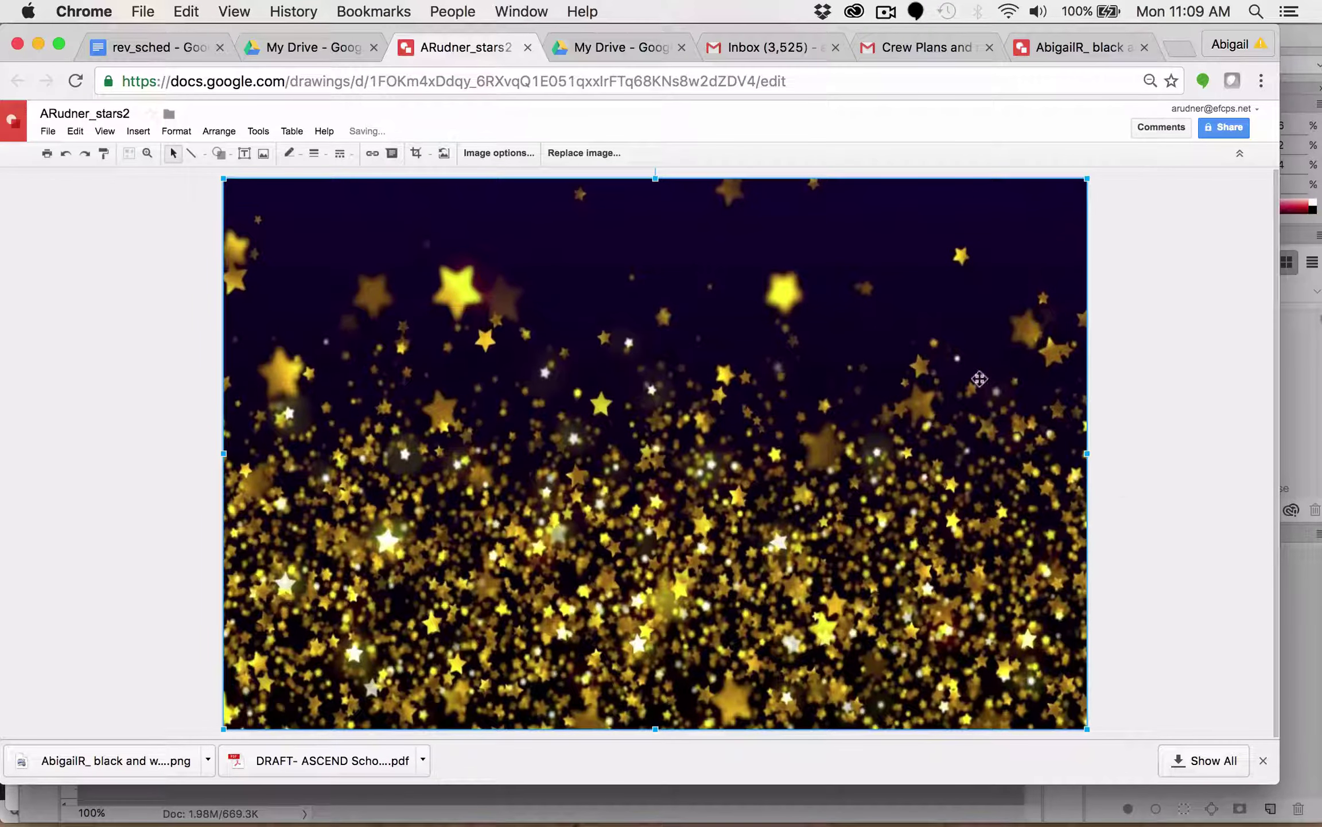
pyautogui.scroll(4, 947, 529)
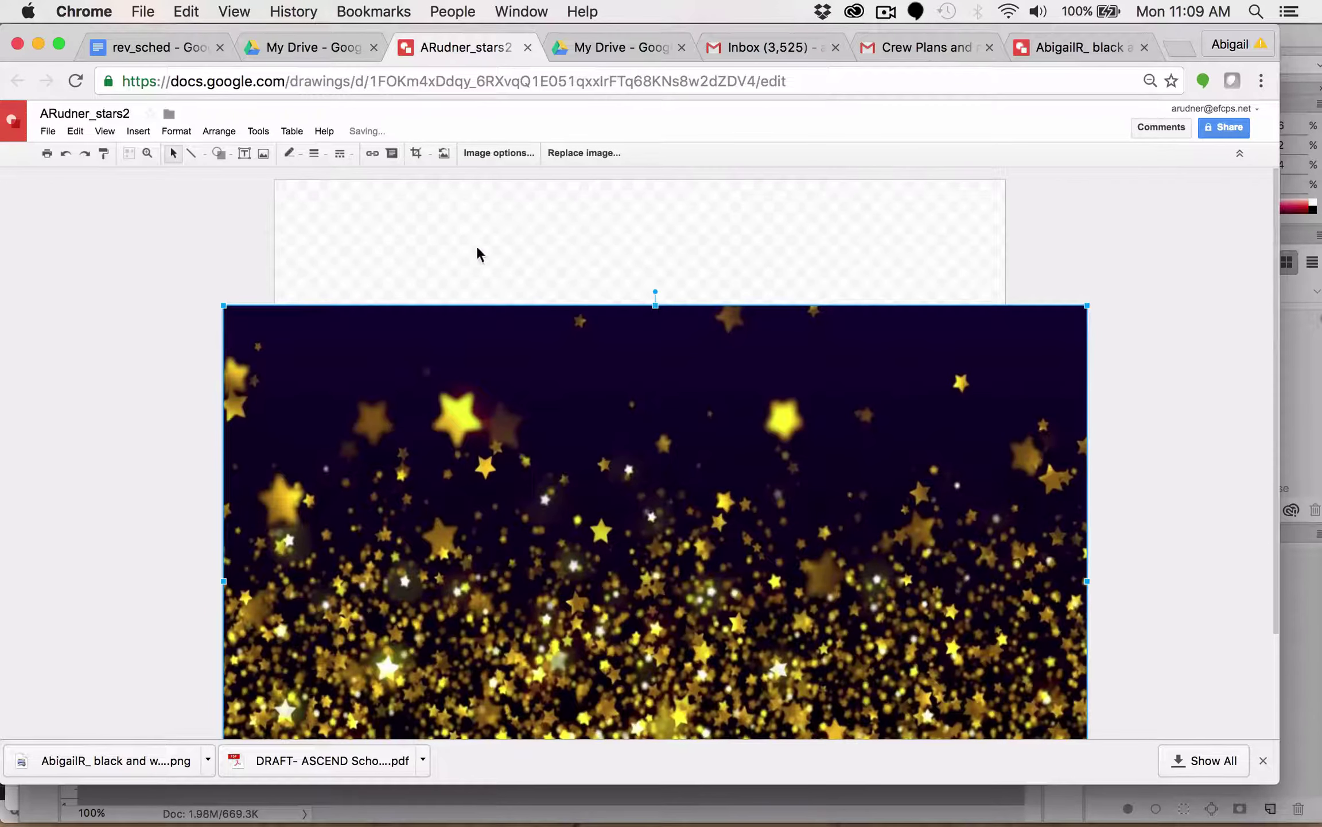
pyautogui.moveTo(601, 430); pyautogui.dragTo(1117, 505)
pyautogui.moveTo(972, 494); pyautogui.dragTo(454, 298)
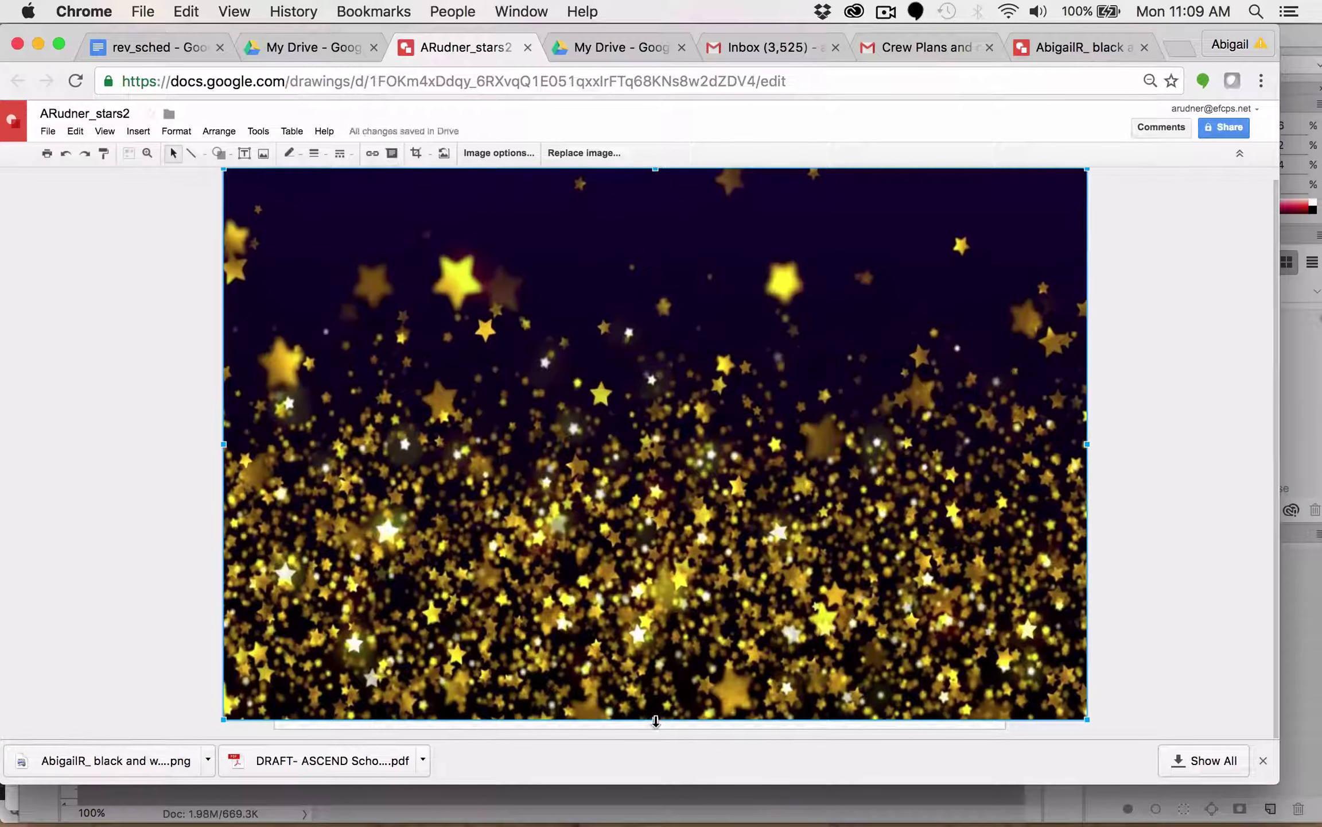
# Stretch the stars image further downward and to both sides, and position it to cover the whole canvas
pyautogui.moveTo(655, 719); pyautogui.dragTo(658, 767)
pyautogui.moveTo(551, 549); pyautogui.dragTo(542, 425)
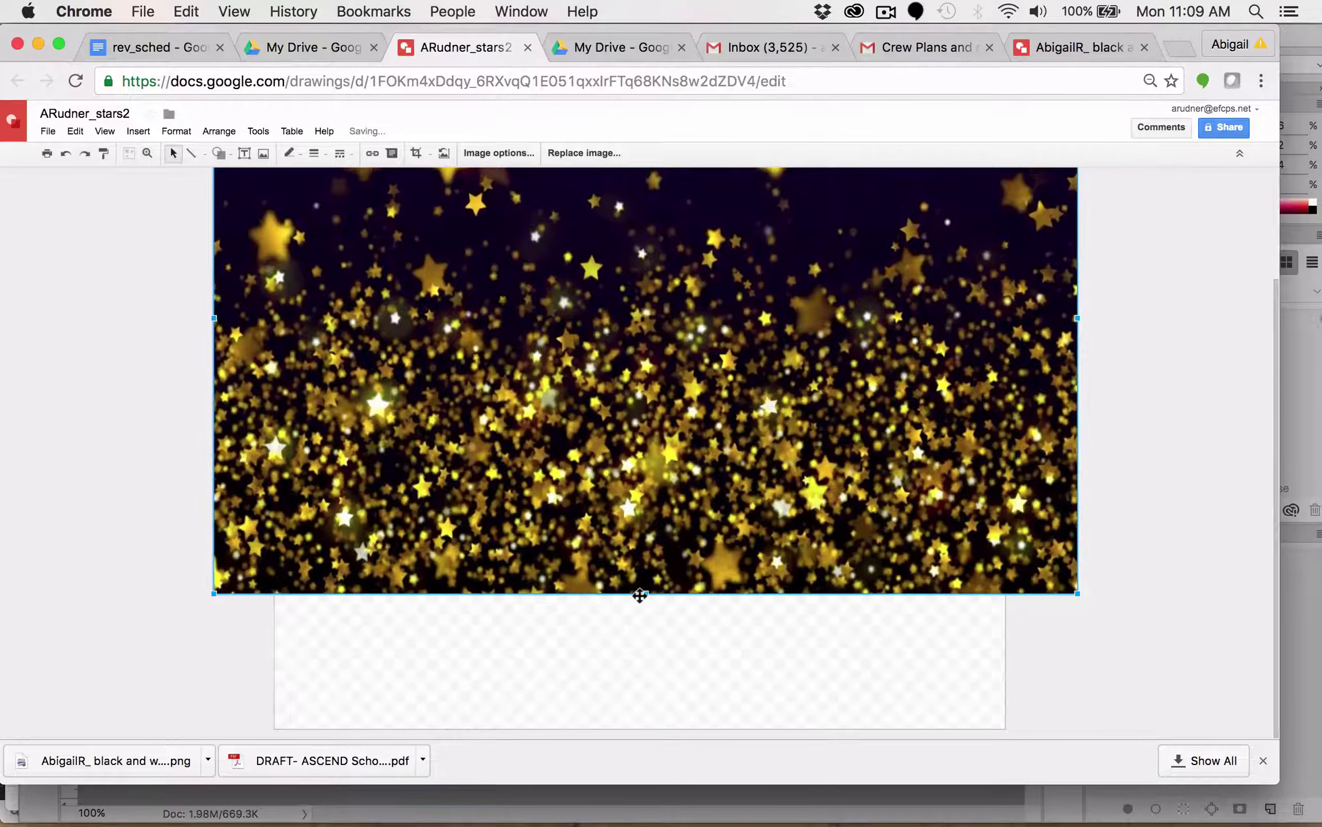
pyautogui.moveTo(648, 594); pyautogui.dragTo(649, 739)
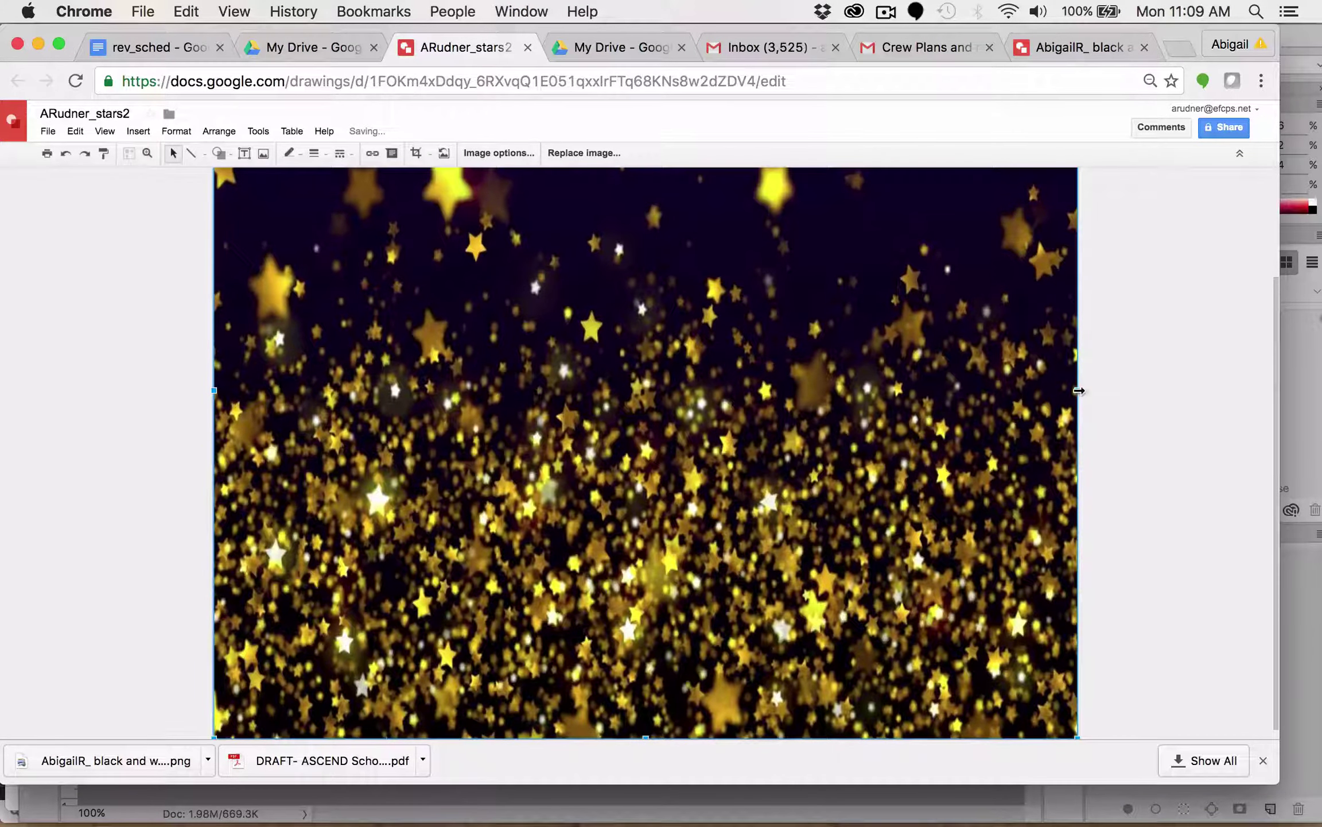
pyautogui.moveTo(1078, 391); pyautogui.dragTo(1181, 390)
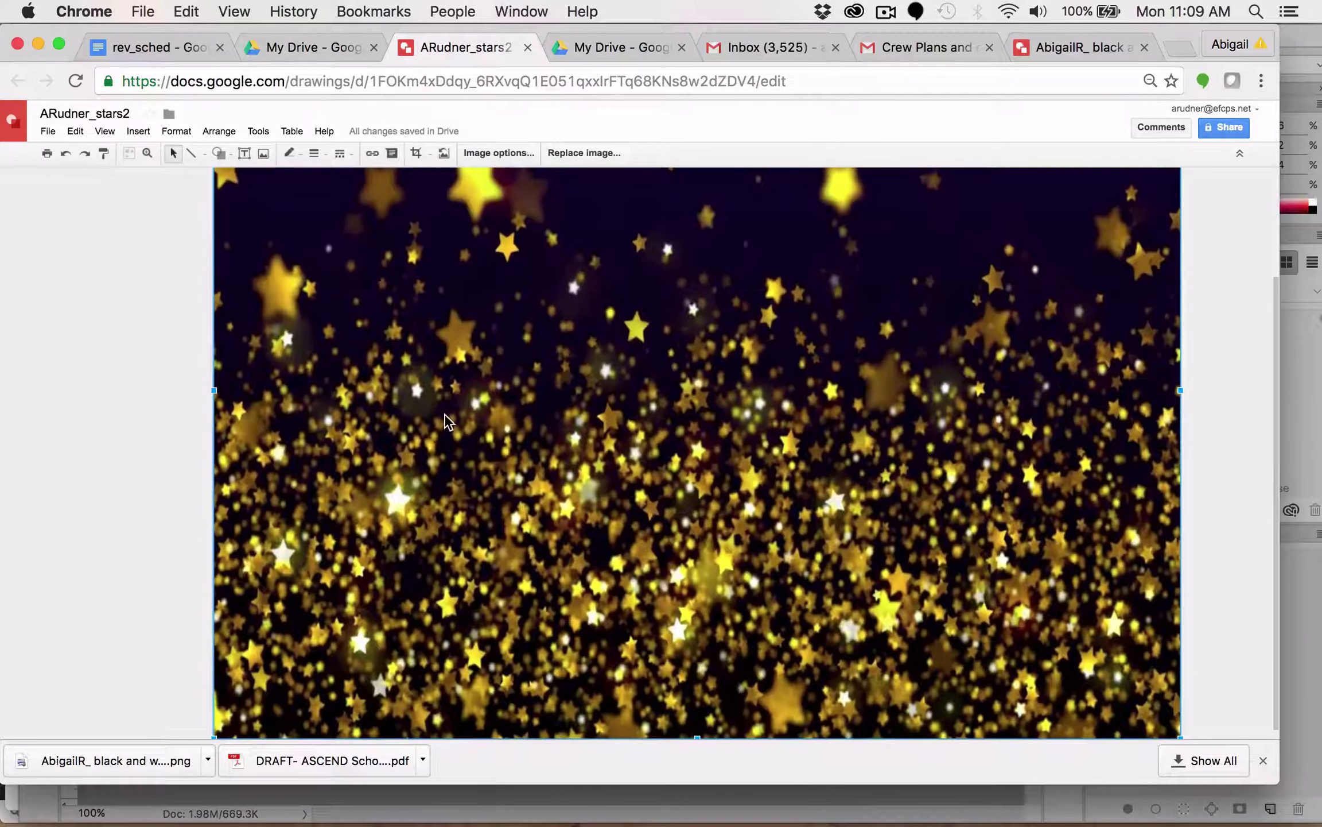
pyautogui.moveTo(214, 390); pyautogui.dragTo(156, 393)
pyautogui.scroll(-2, 642, 702)
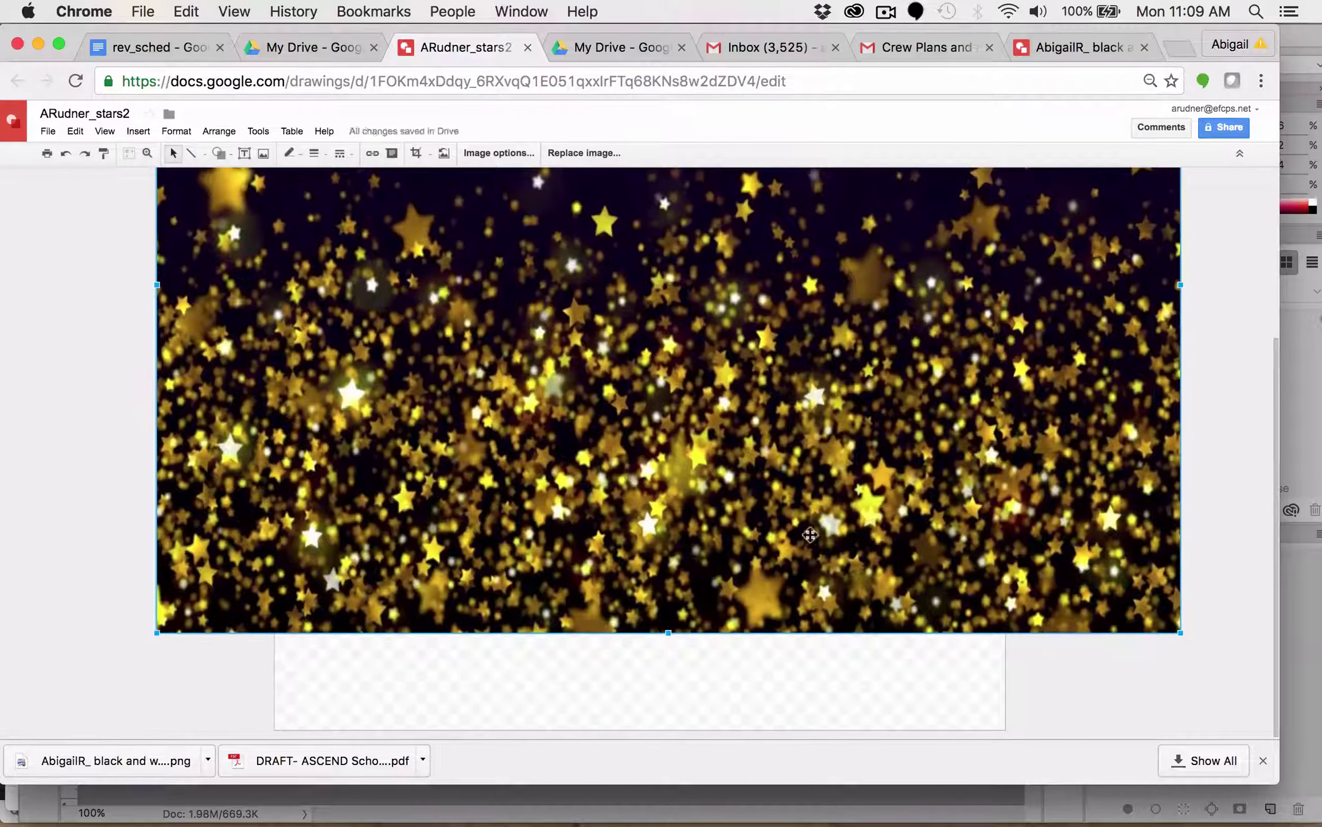
pyautogui.moveTo(810, 535); pyautogui.dragTo(777, 649)
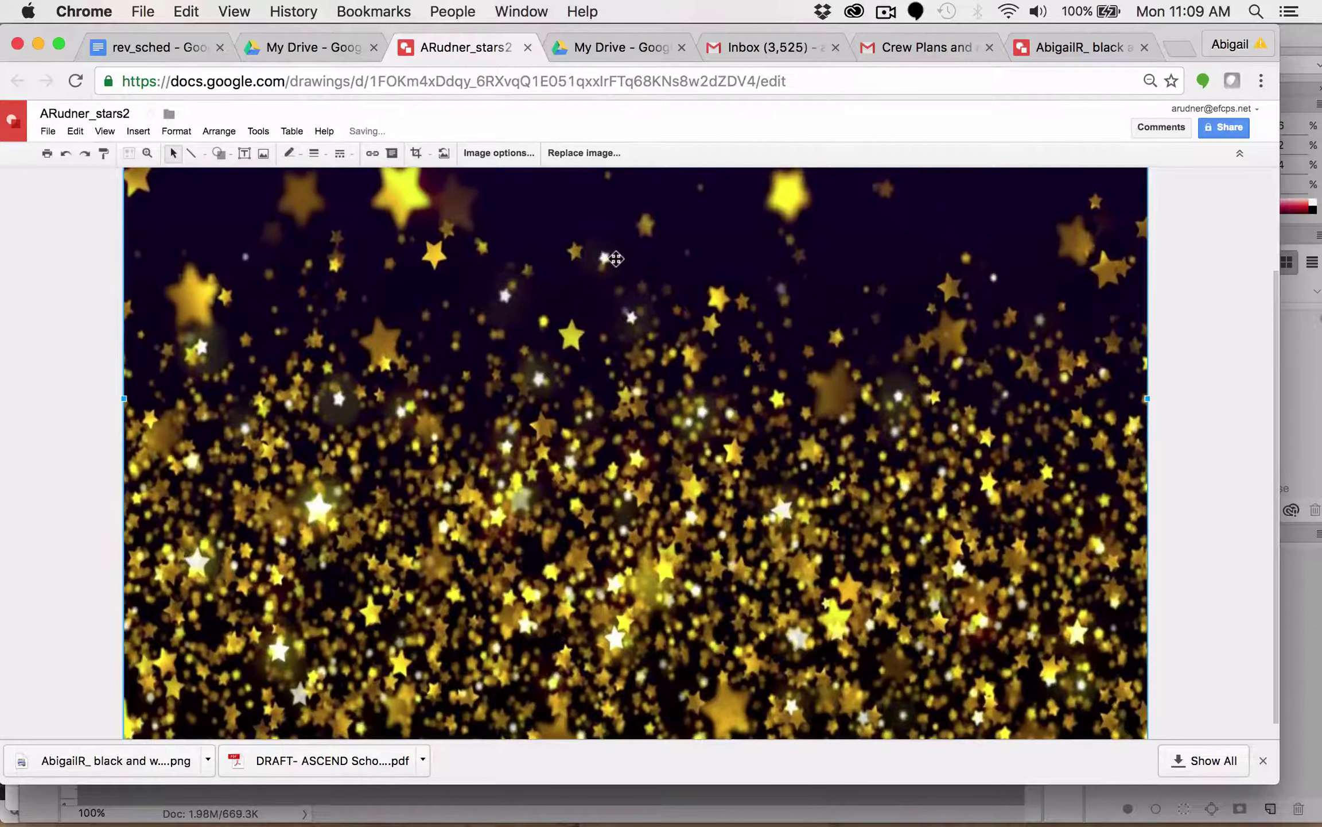
# Download the gold stars drawing as a PNG image and show the downloaded file in Finder
pyautogui.click(48, 137)
pyautogui.moveTo(93, 357)
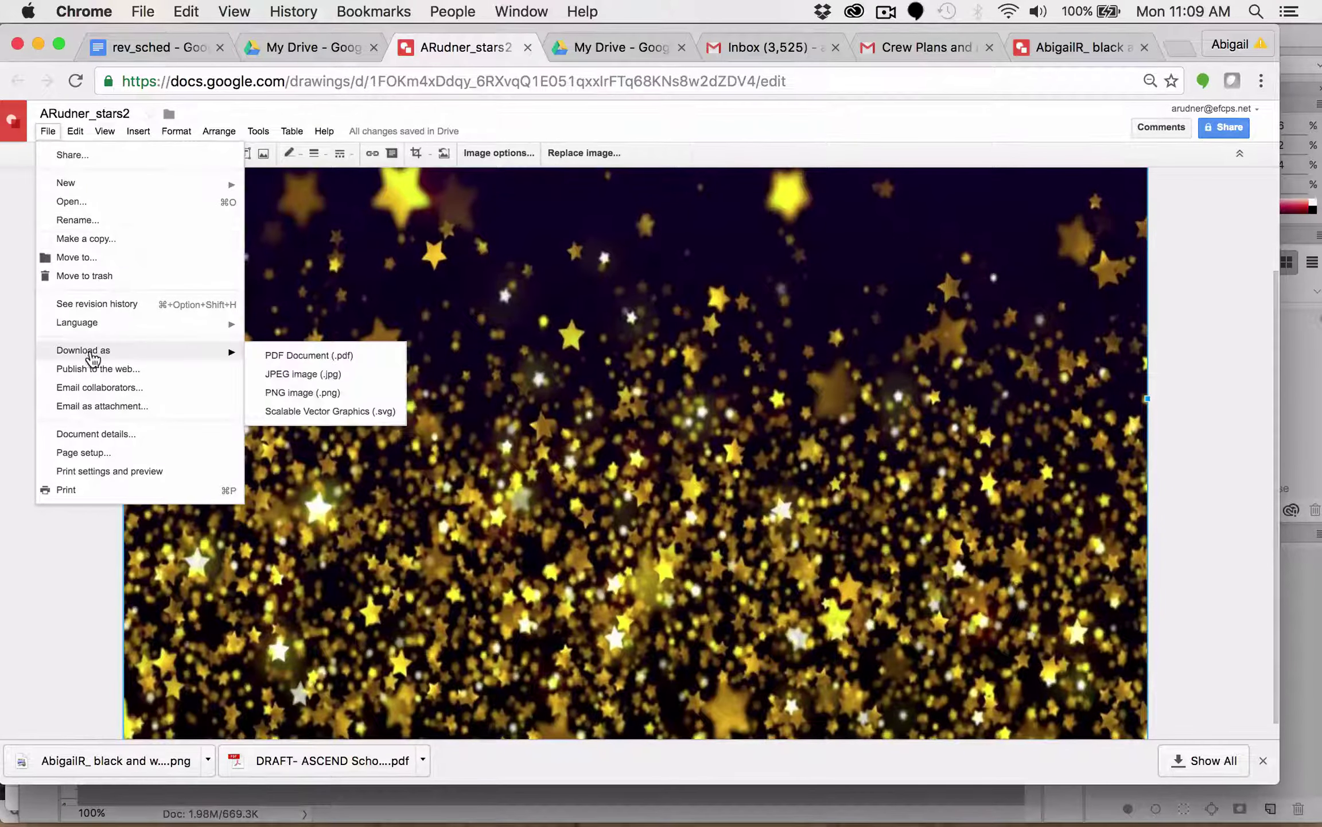
pyautogui.click(333, 396)
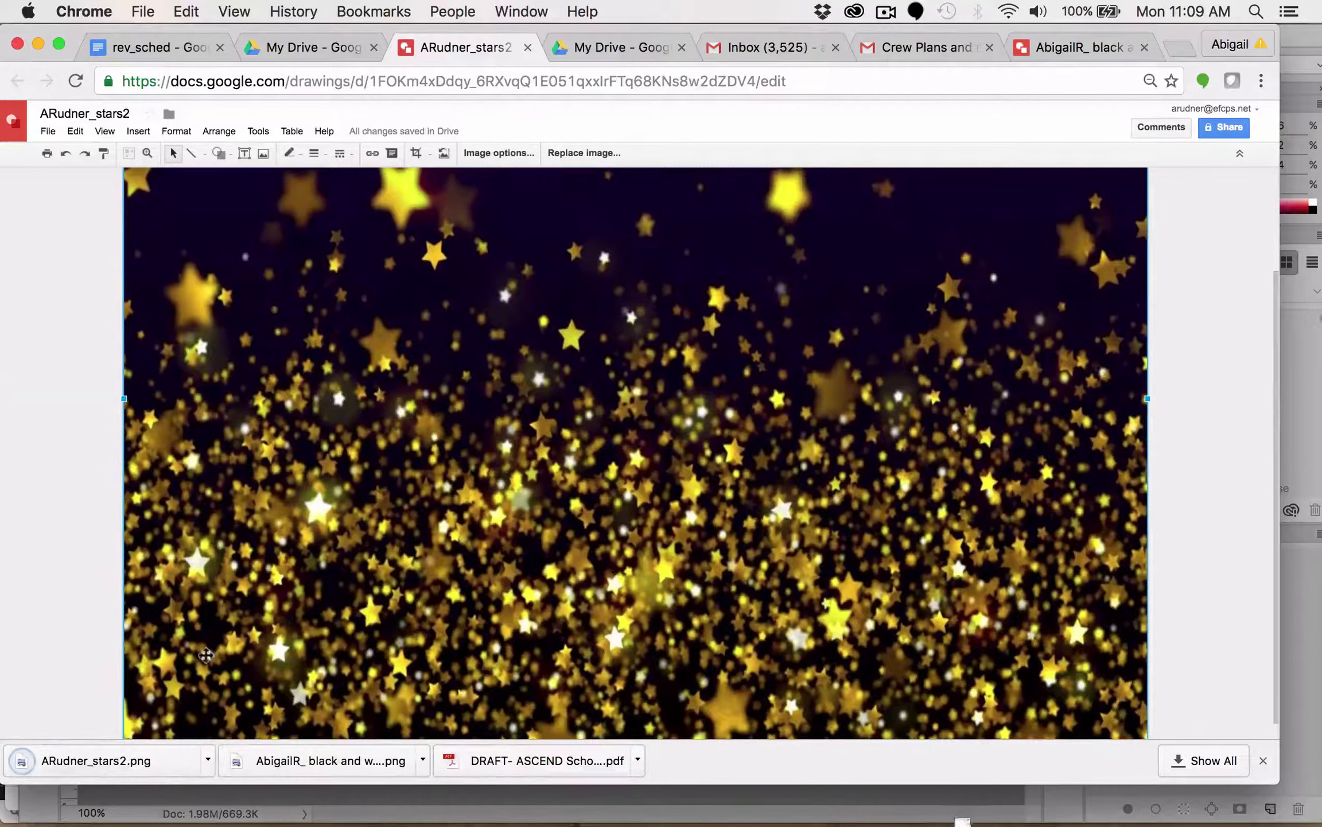
pyautogui.click(208, 759)
pyautogui.click(299, 692)
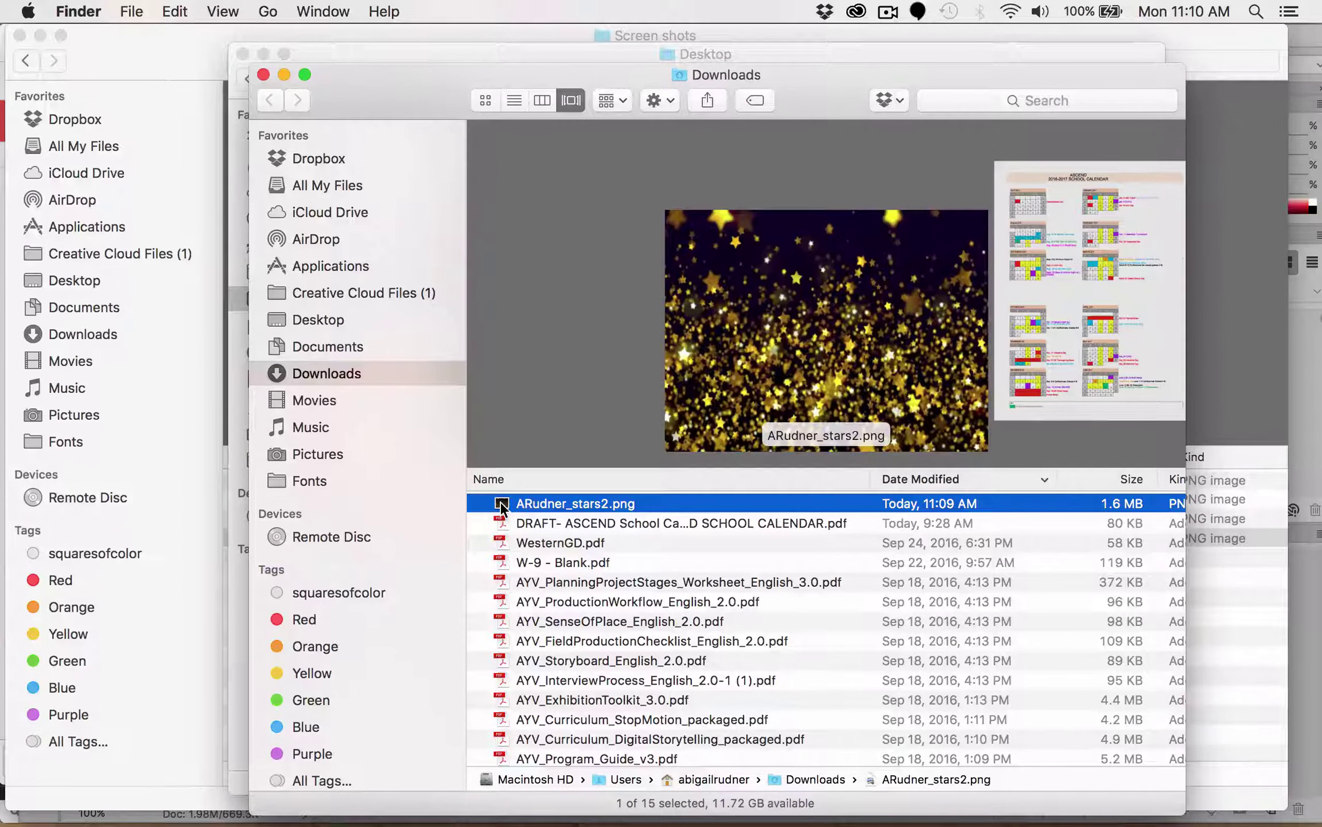
# Move the stars PNG from Downloads to the Desktop folder and open it in Photoshop
pyautogui.moveTo(501, 505); pyautogui.dragTo(332, 318)
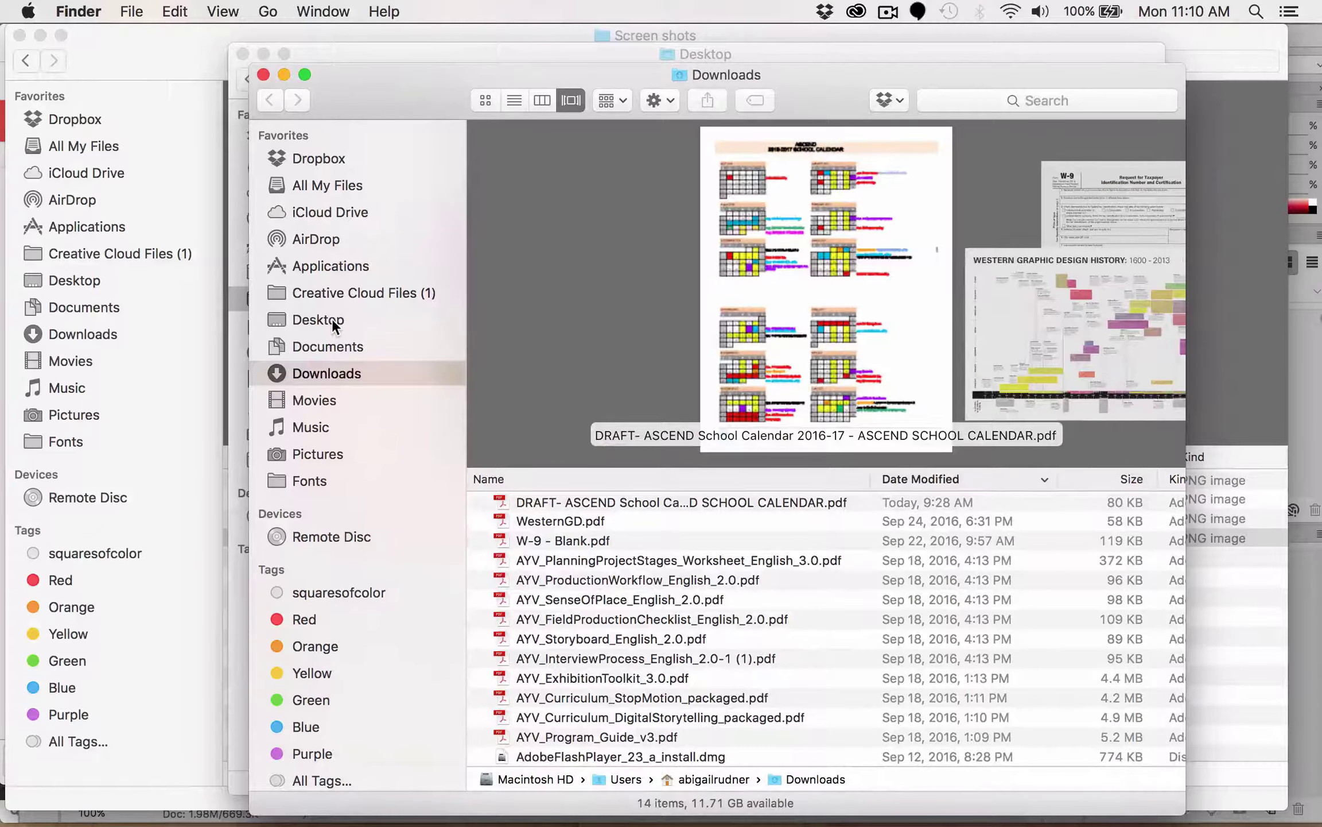
pyautogui.click(332, 318)
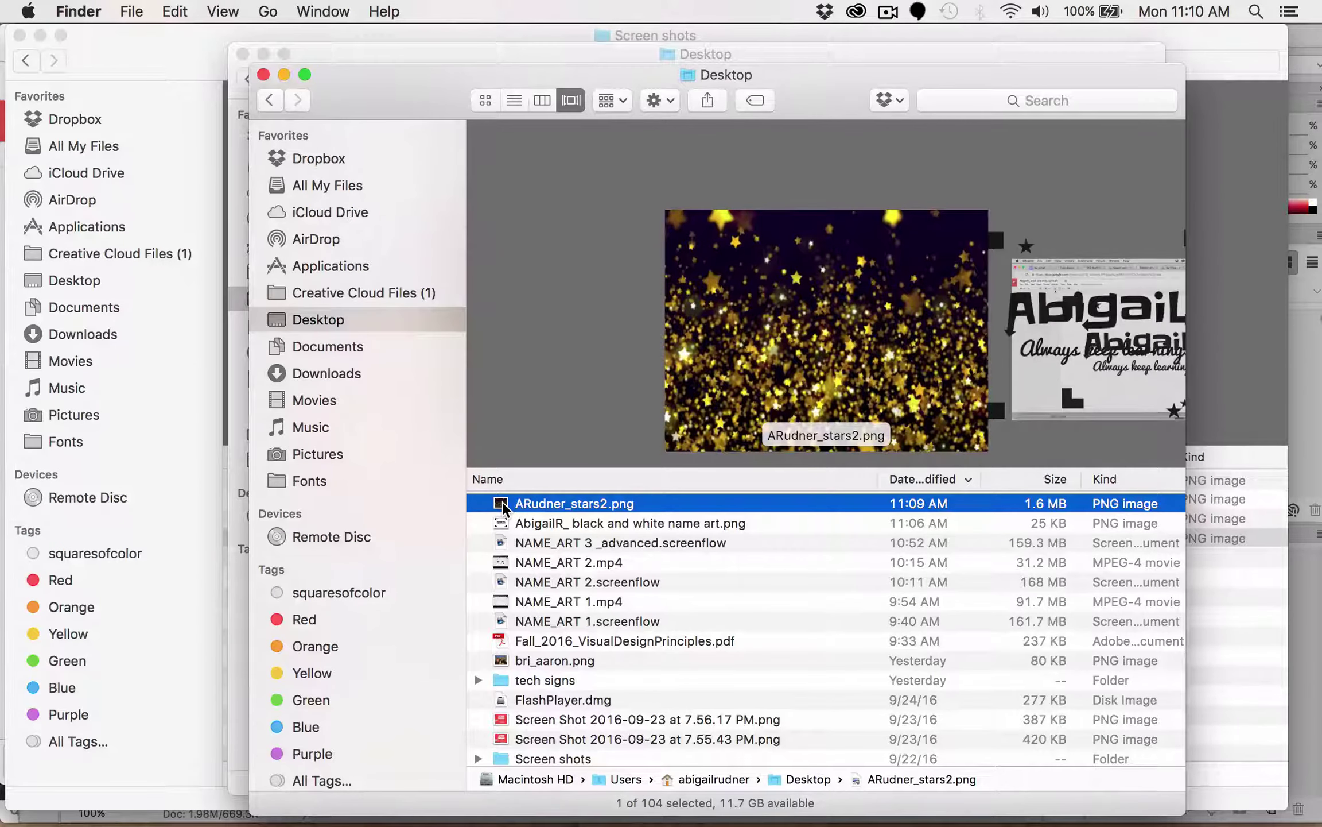
pyautogui.moveTo(503, 506); pyautogui.dragTo(898, 812)
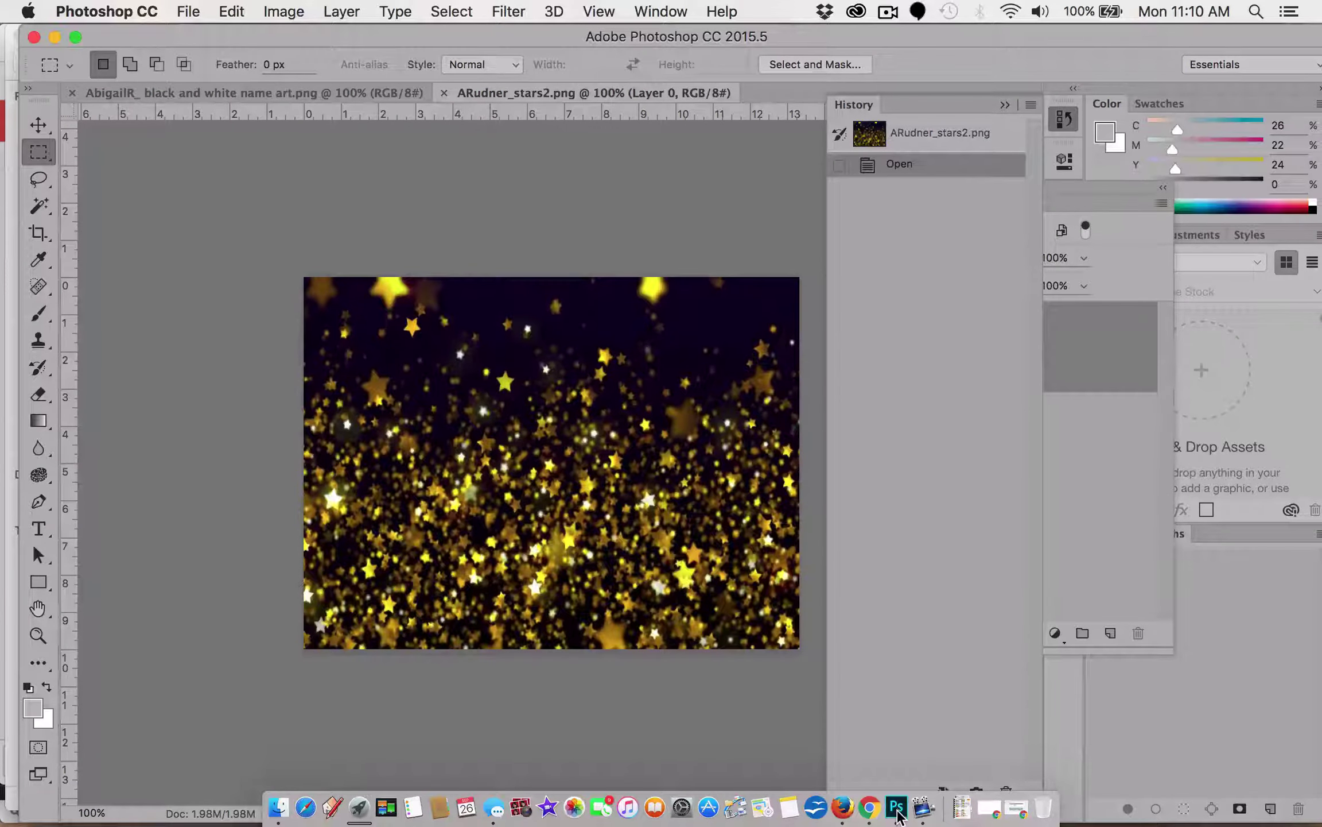
# Select the entire canvas of the stars image and copy it
pyautogui.click(451, 12)
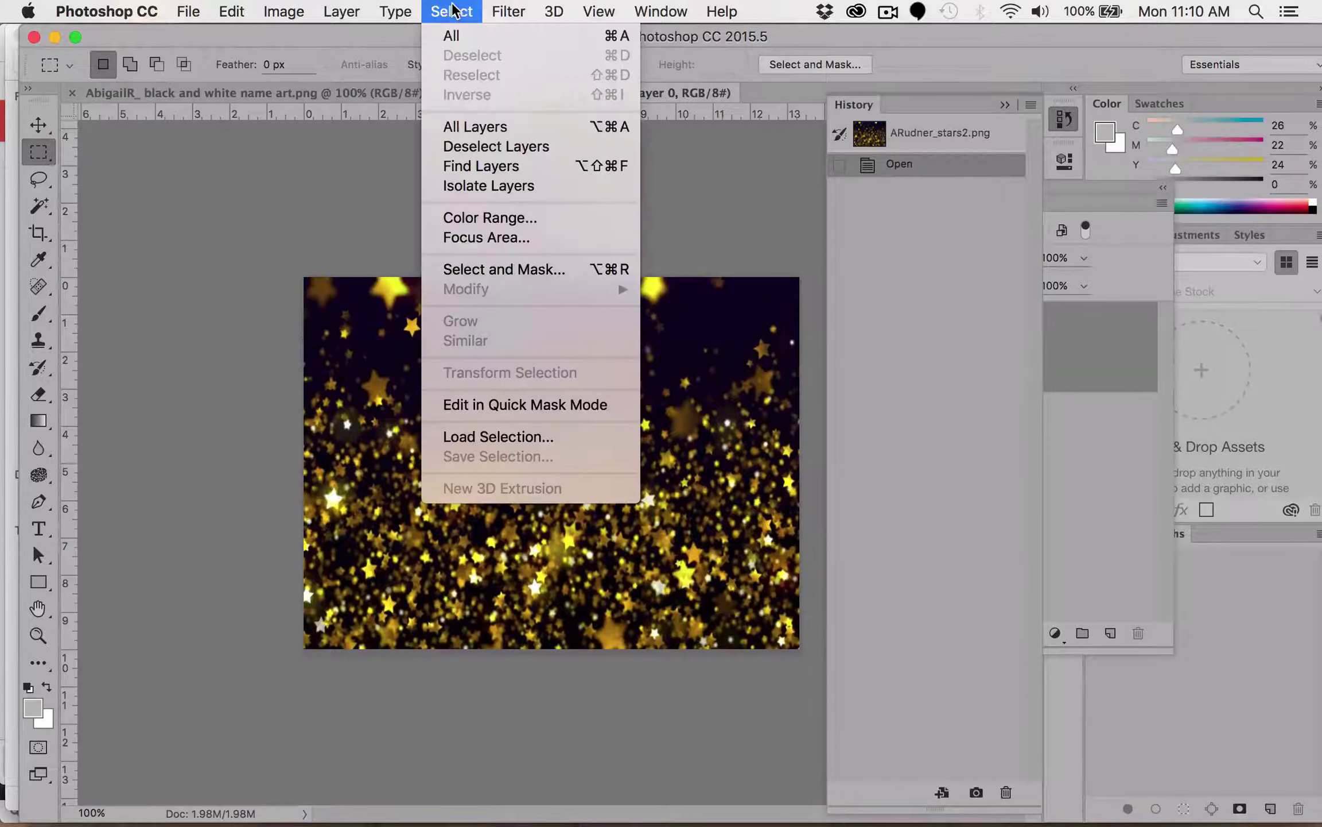
pyautogui.click(456, 37)
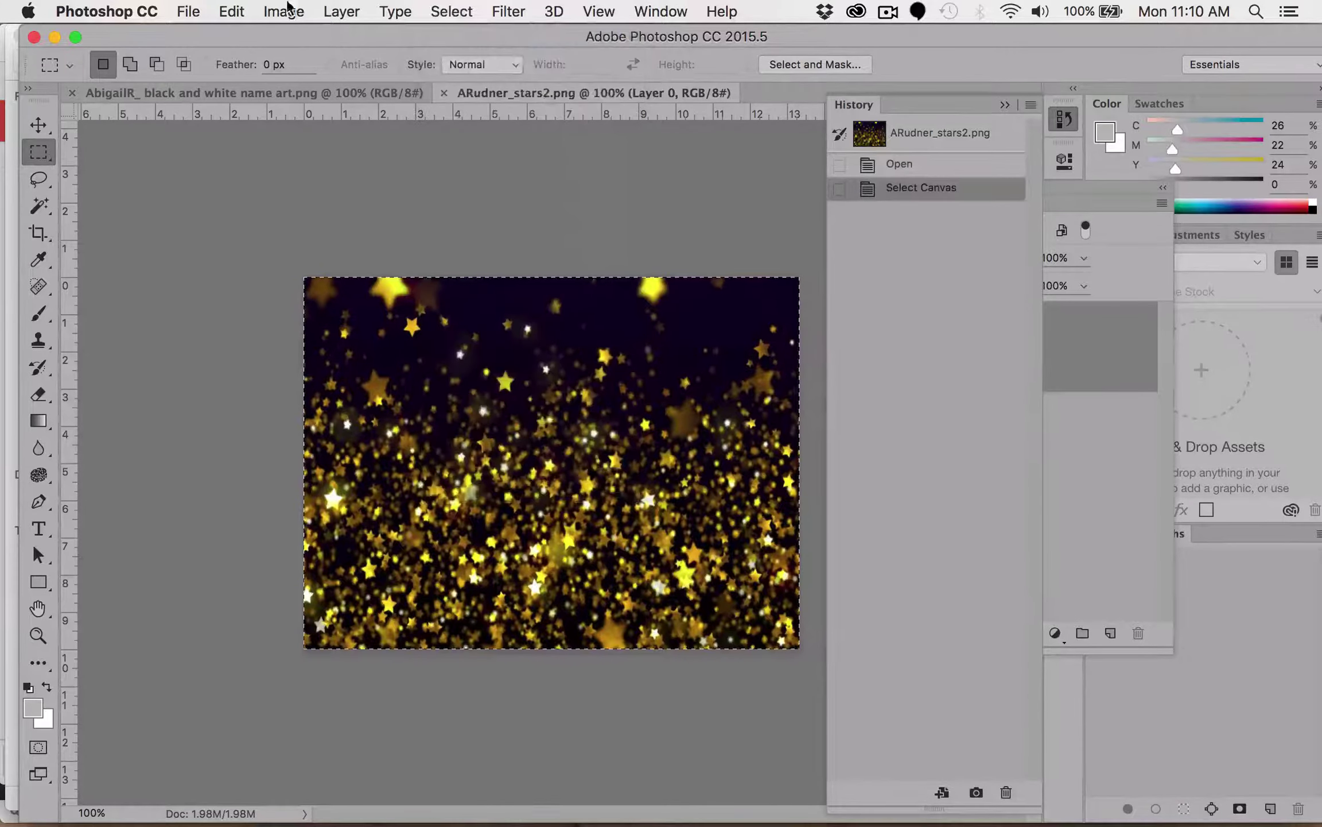
pyautogui.click(232, 11)
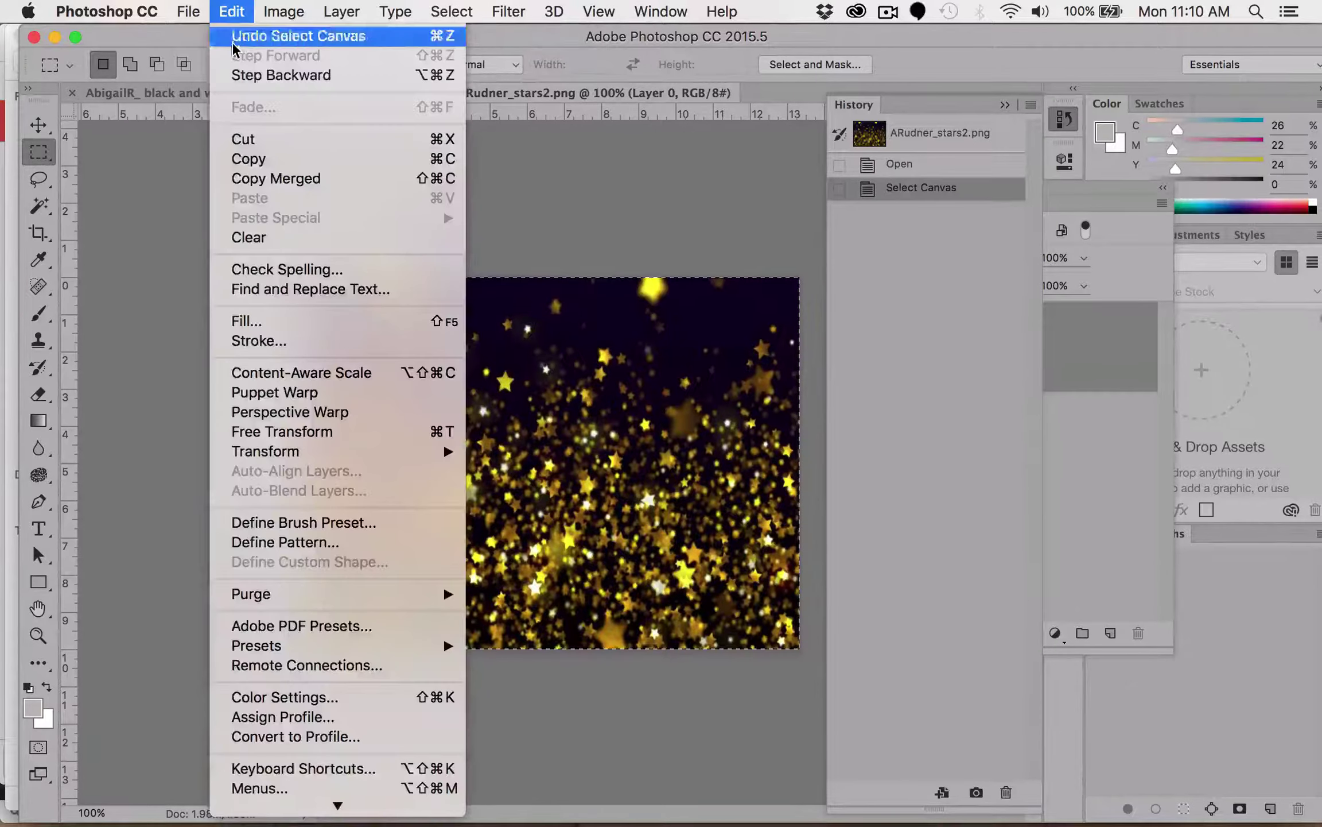
pyautogui.click(247, 158)
# Paste the copied stars image into the black and white name art document and bring the Layers panel into view
pyautogui.click(236, 93)
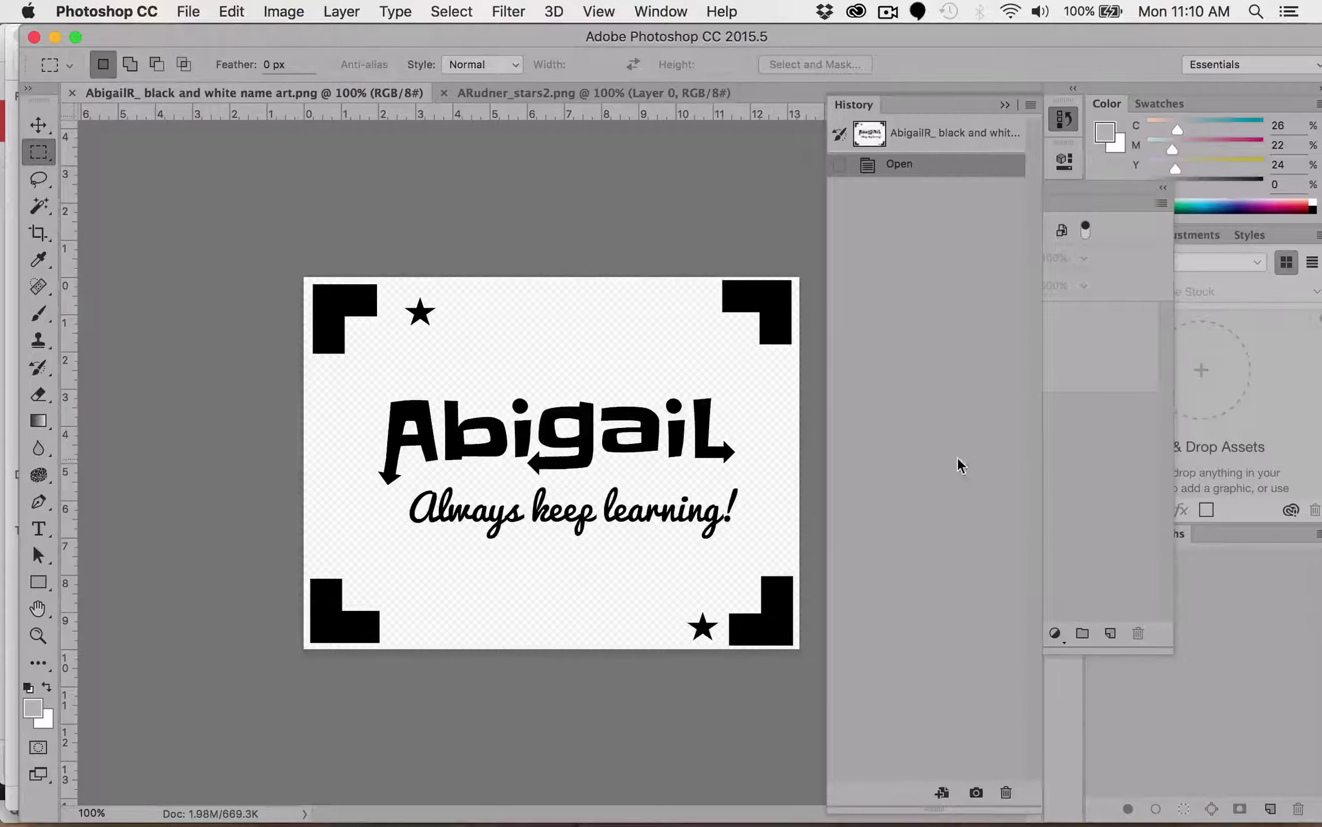
pyautogui.click(234, 11)
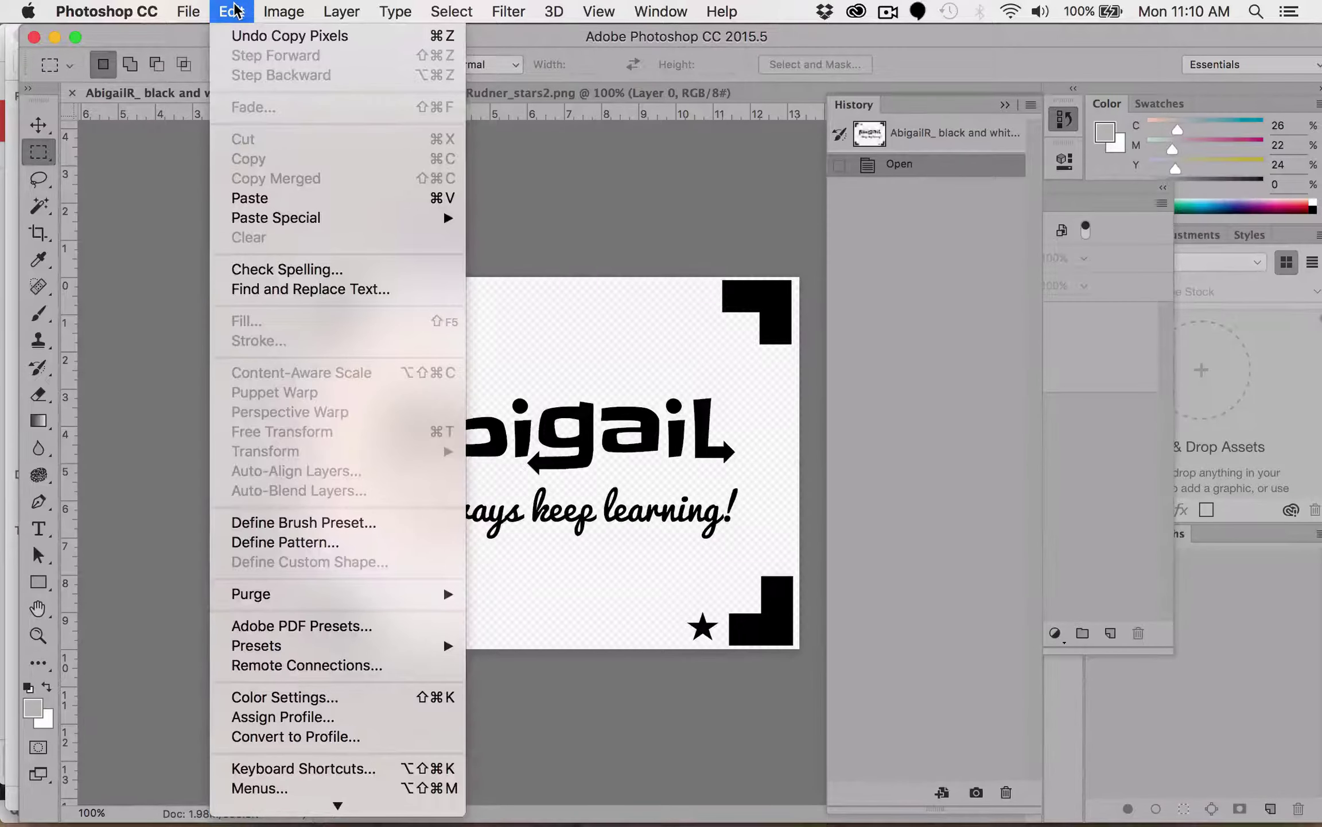
pyautogui.click(250, 197)
pyautogui.click(1065, 161)
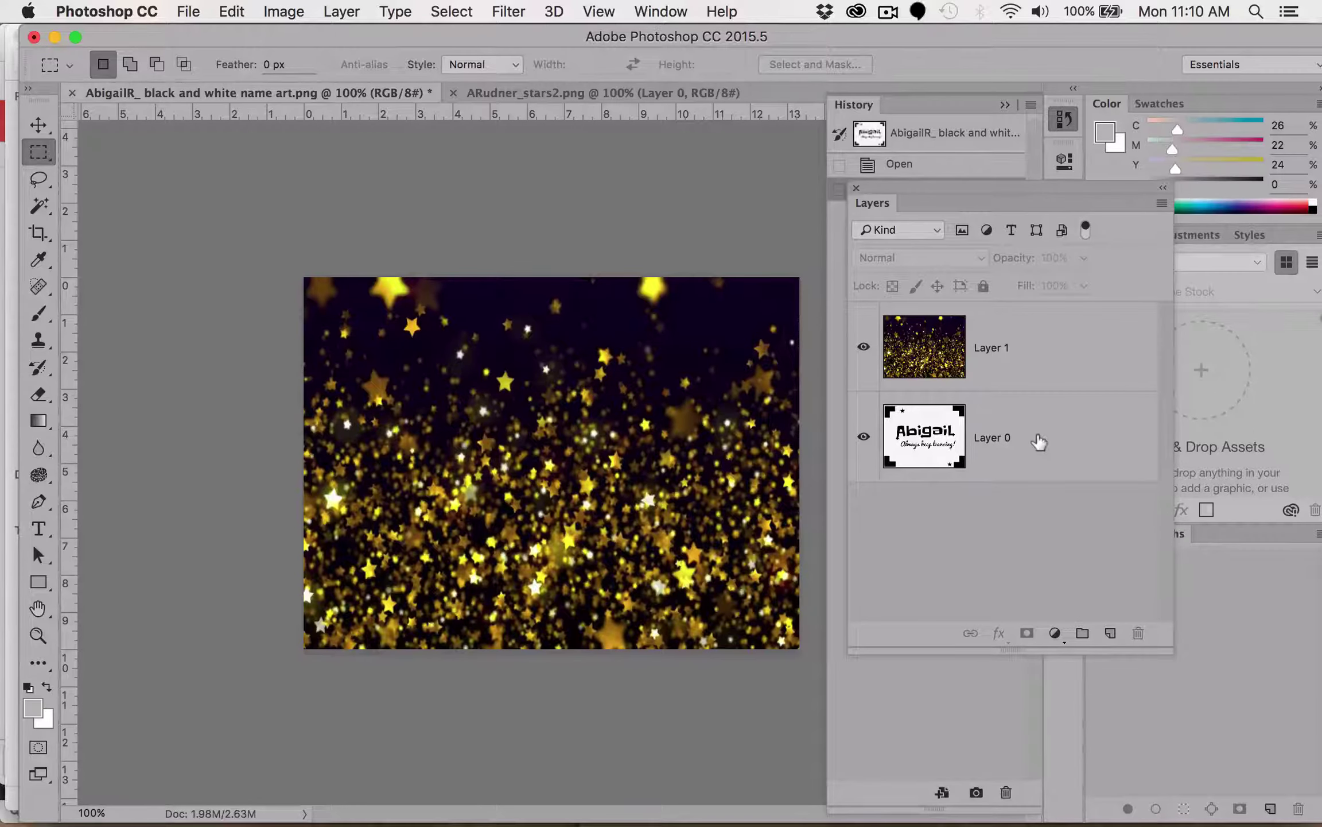
# Move the name art layer above the stars layer, and rename the layers with the artwork's first name and Gold Stars
pyautogui.moveTo(1039, 442); pyautogui.dragTo(1033, 312)
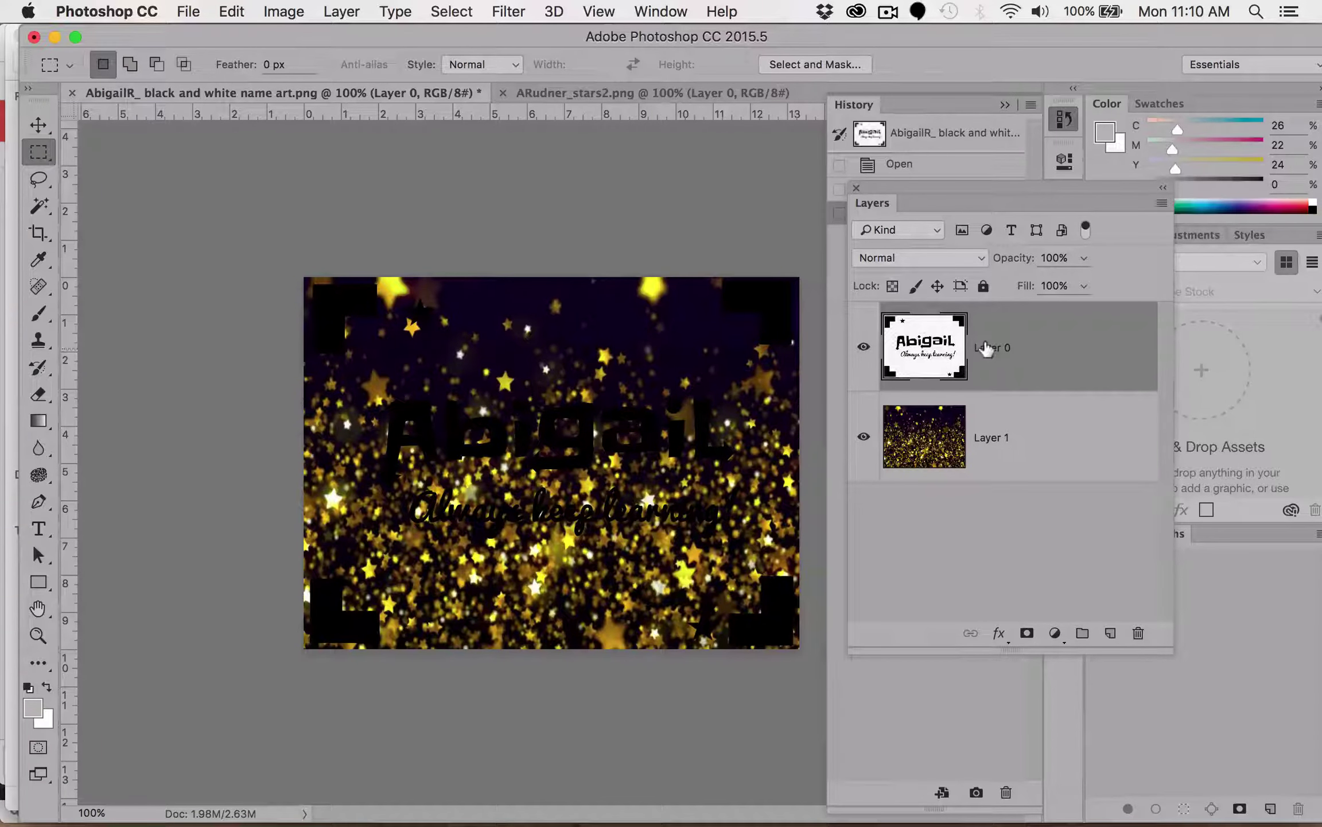
pyautogui.doubleClick(986, 347)
pyautogui.write('Abiga')
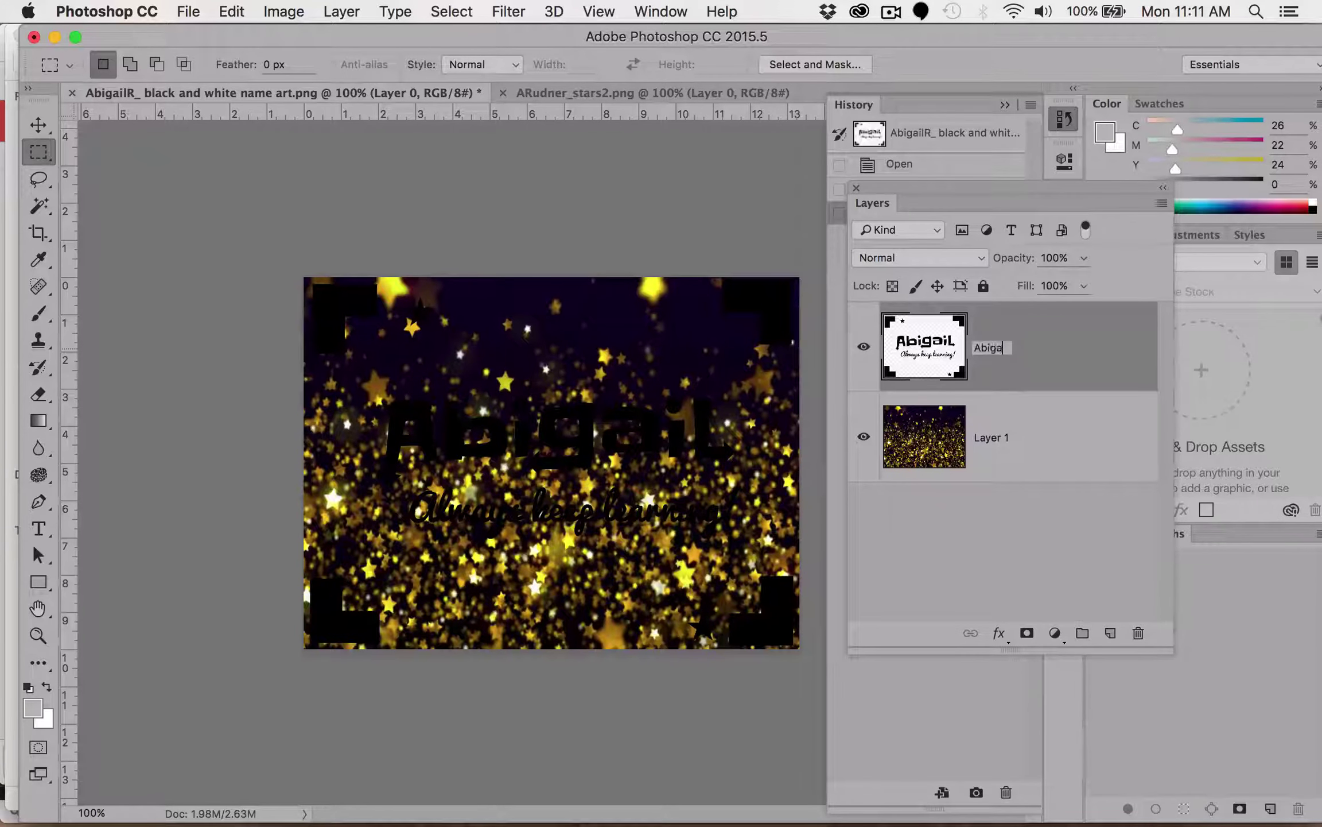
pyautogui.write('il')
pyautogui.click(994, 526)
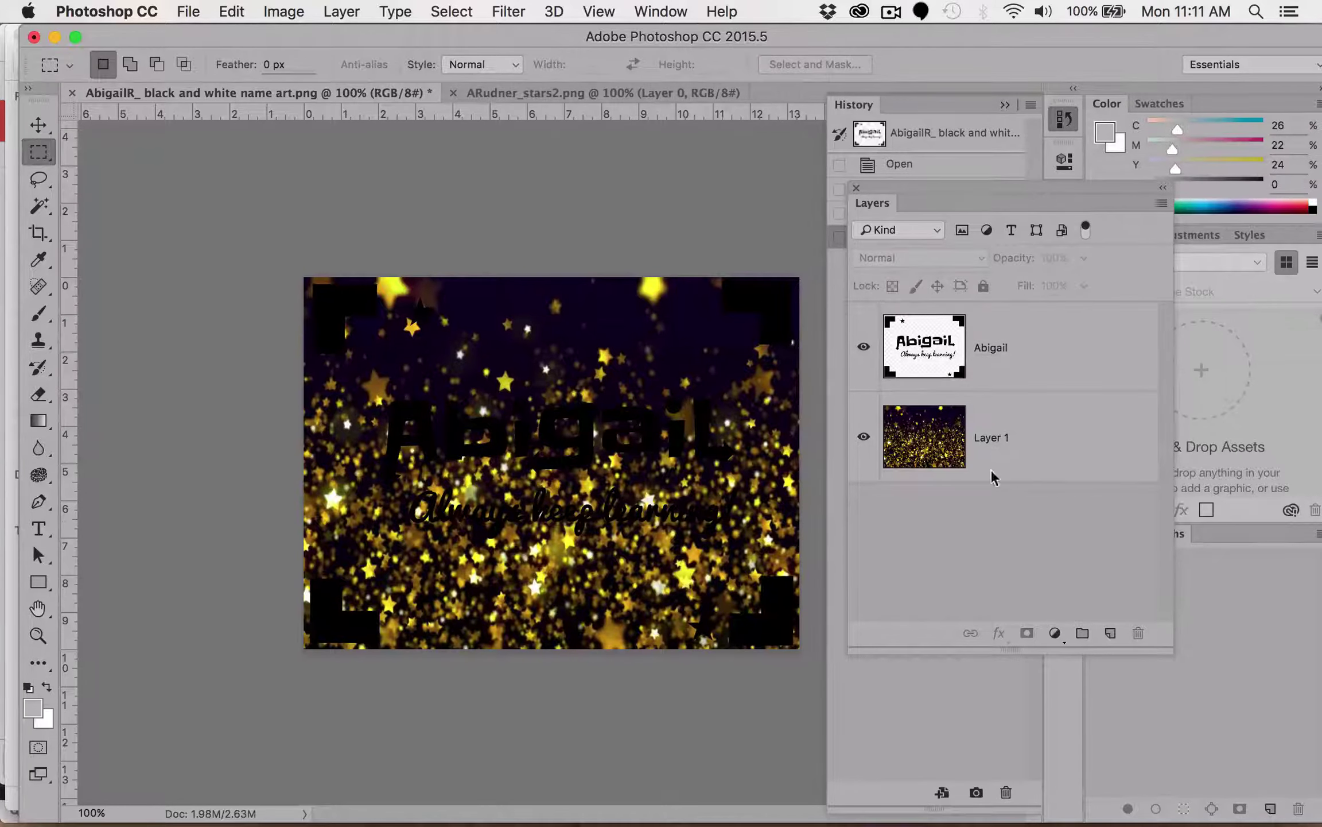
pyautogui.doubleClick(992, 438)
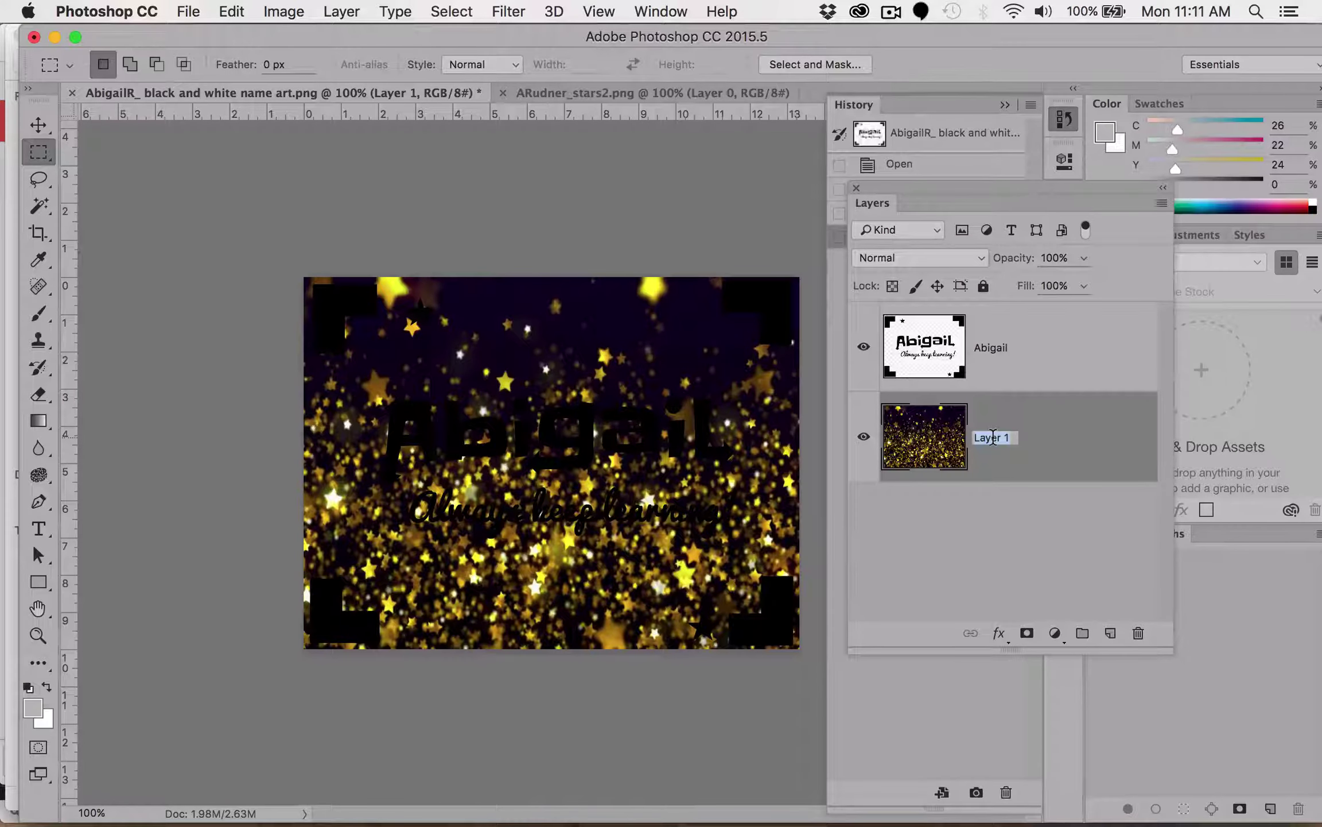
pyautogui.write('Gold Stars')
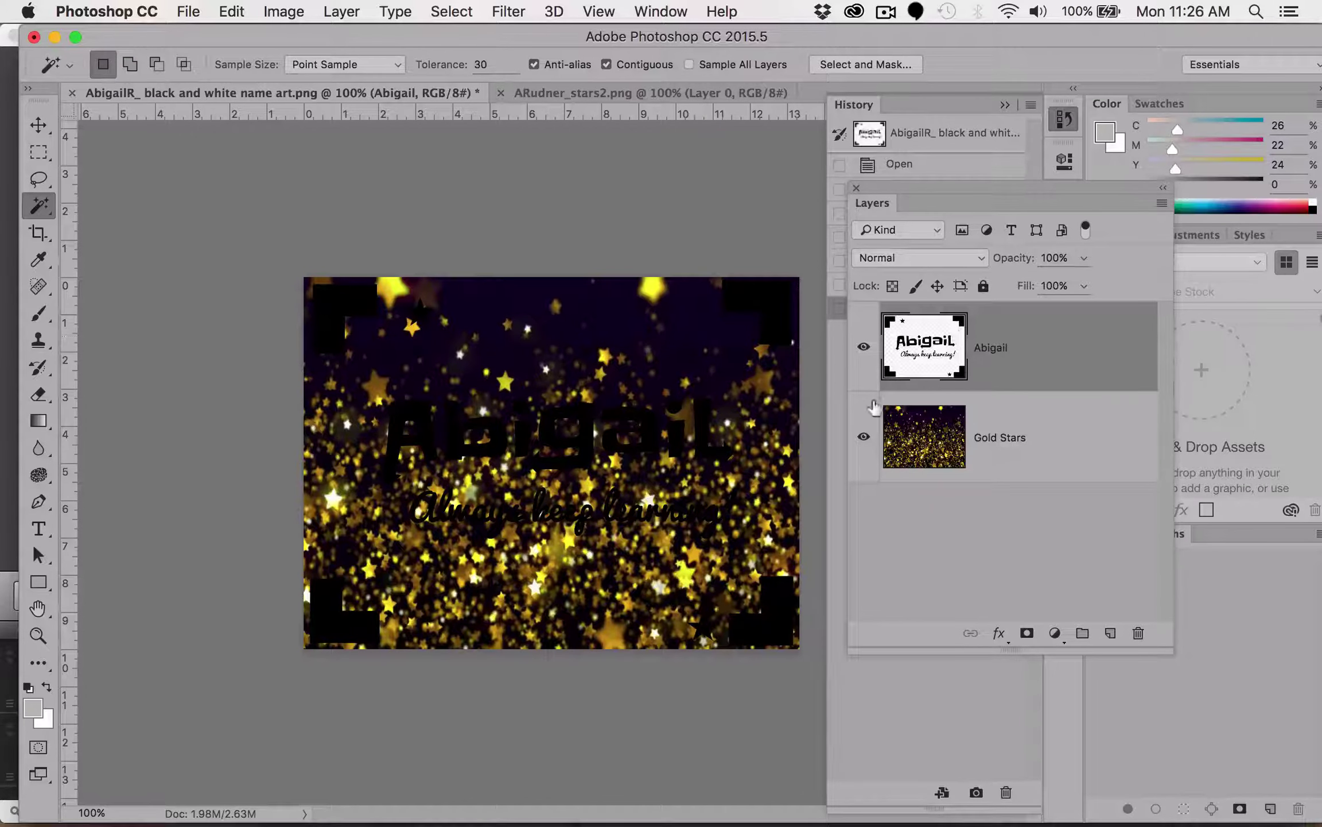
# Hide the Gold Stars layer to view the name art on its own, and show it again
pyautogui.click(862, 436)
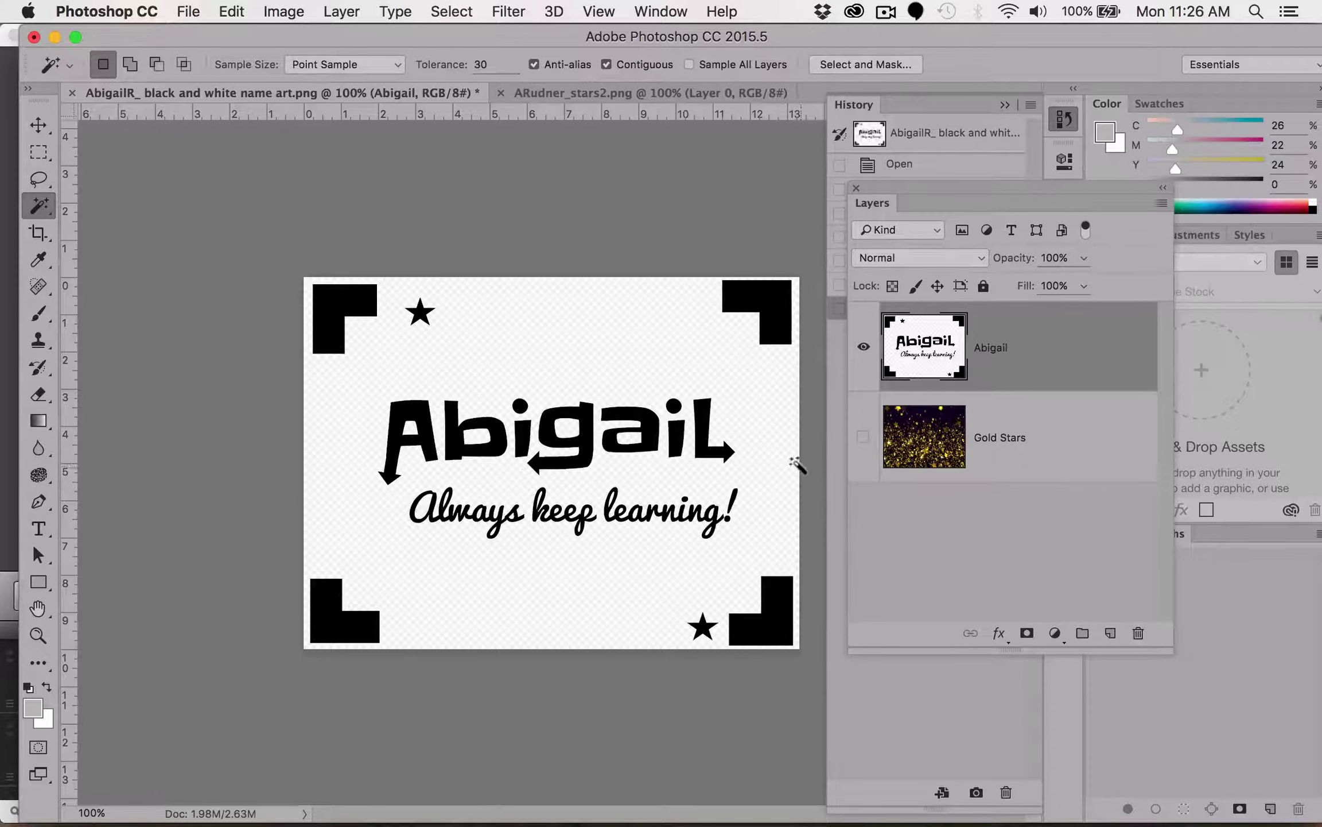
pyautogui.click(863, 438)
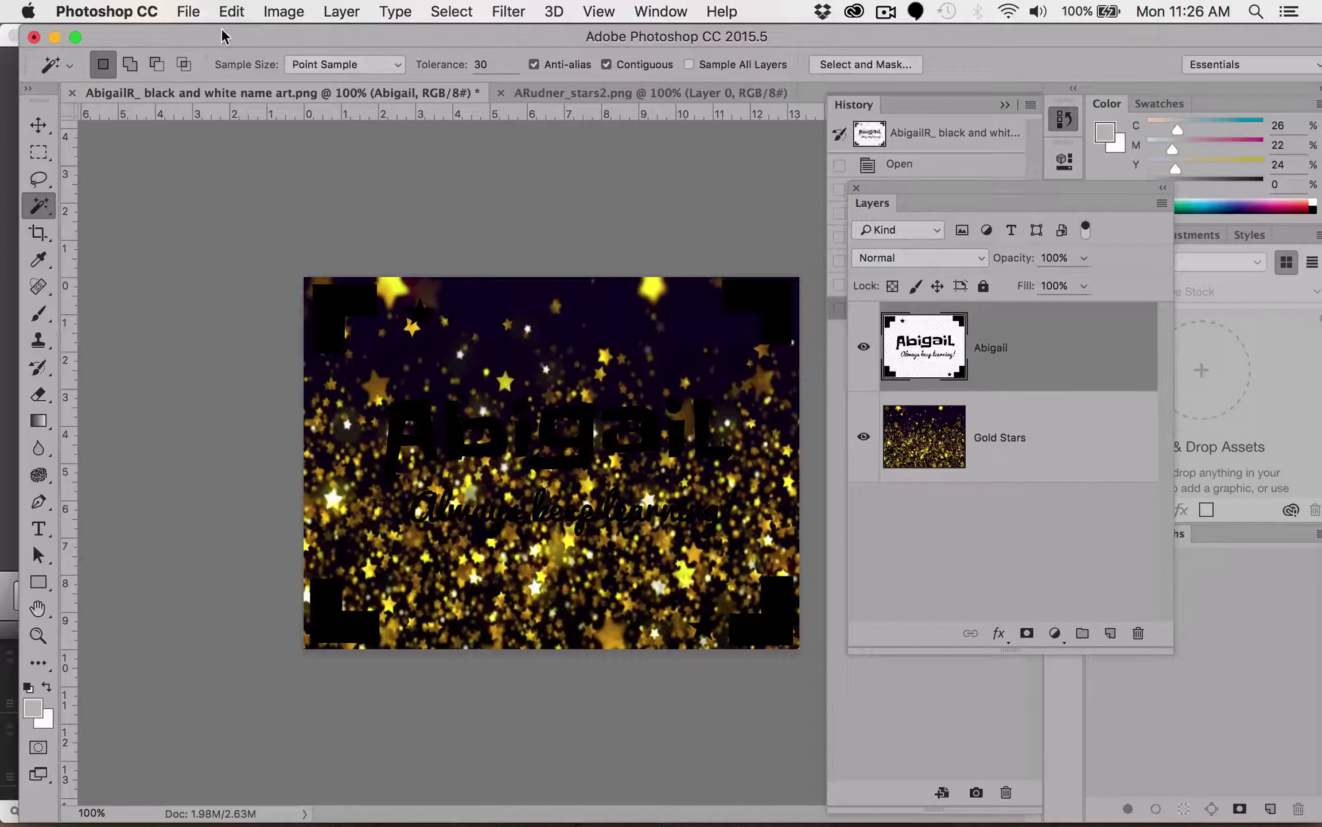
# Try inverting the colors of the name art layer, and undo the inversion
pyautogui.click(237, 10)
pyautogui.moveTo(284, 11)
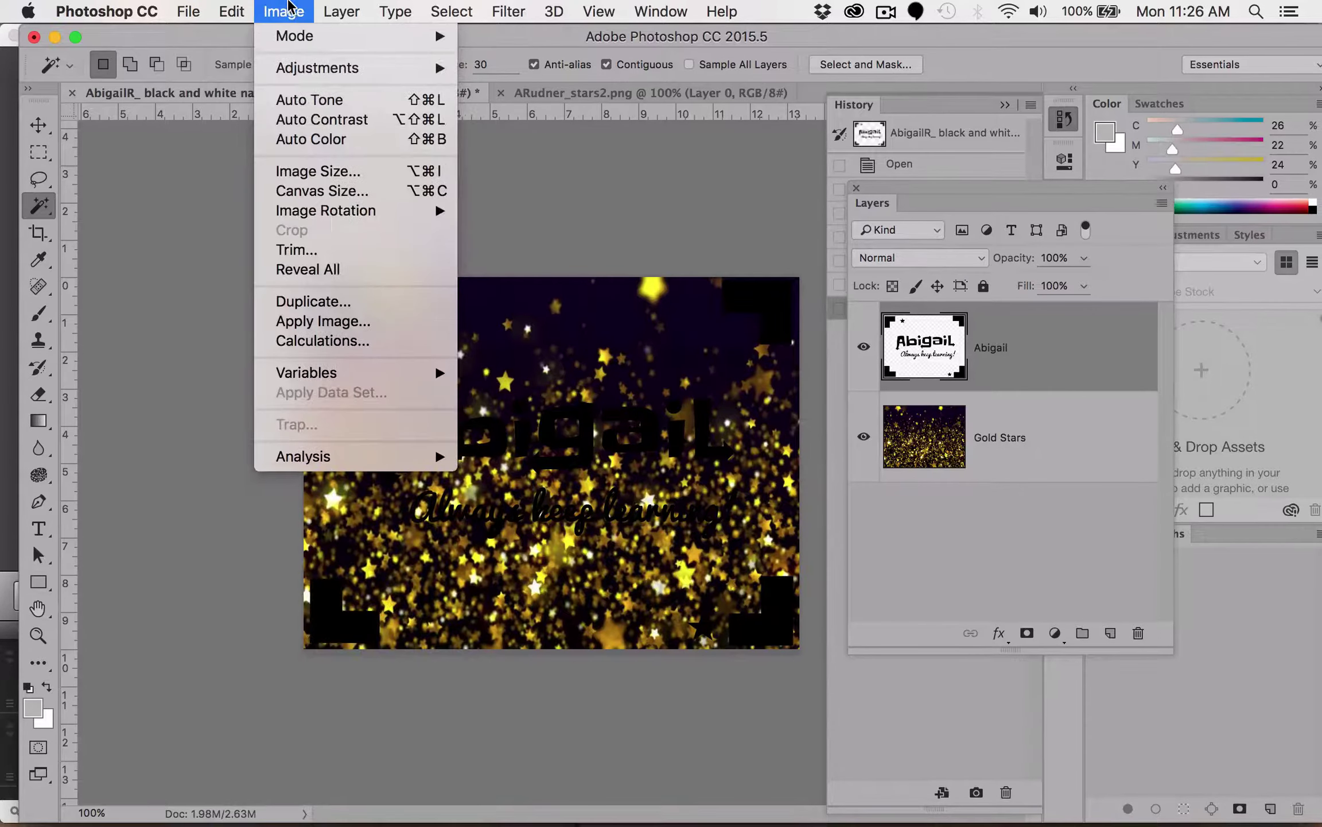
pyautogui.moveTo(308, 70)
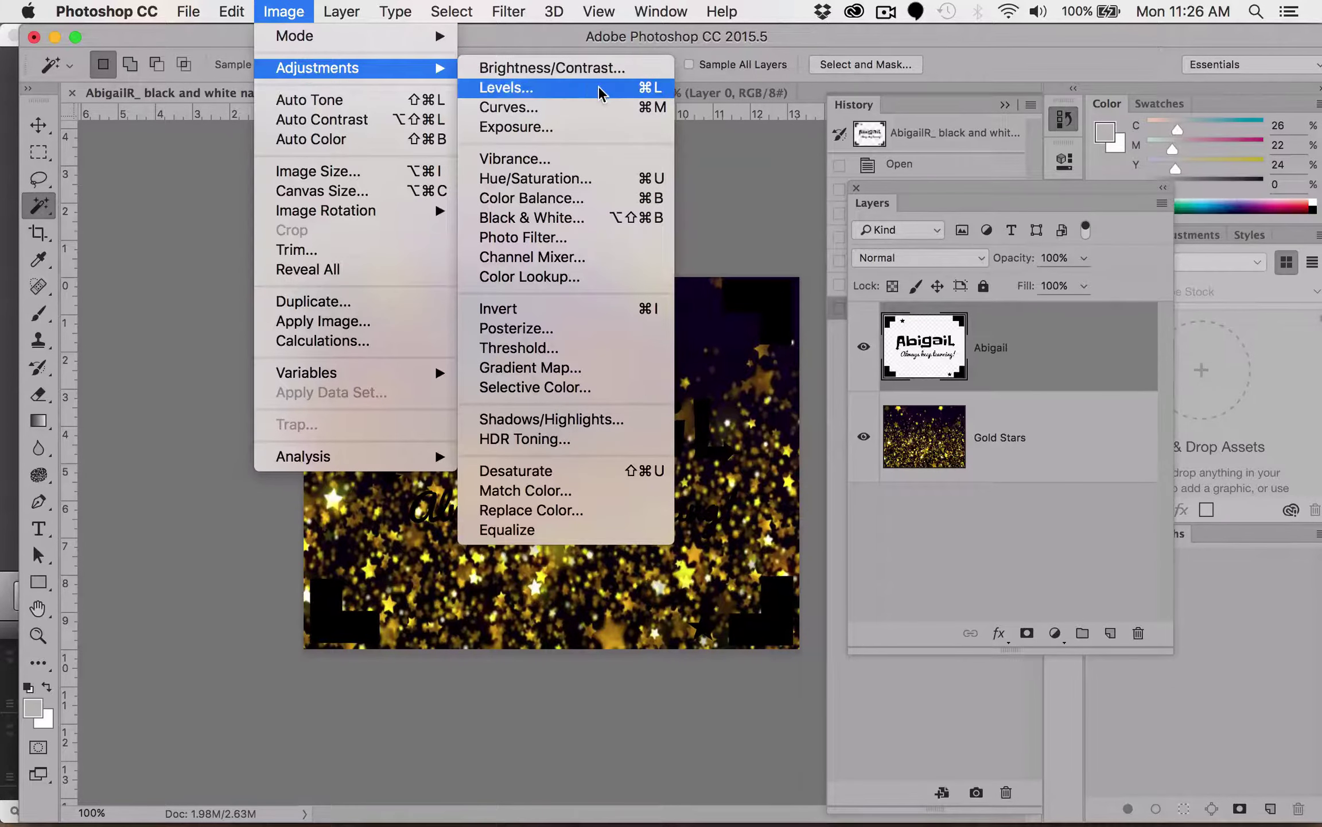
pyautogui.click(498, 309)
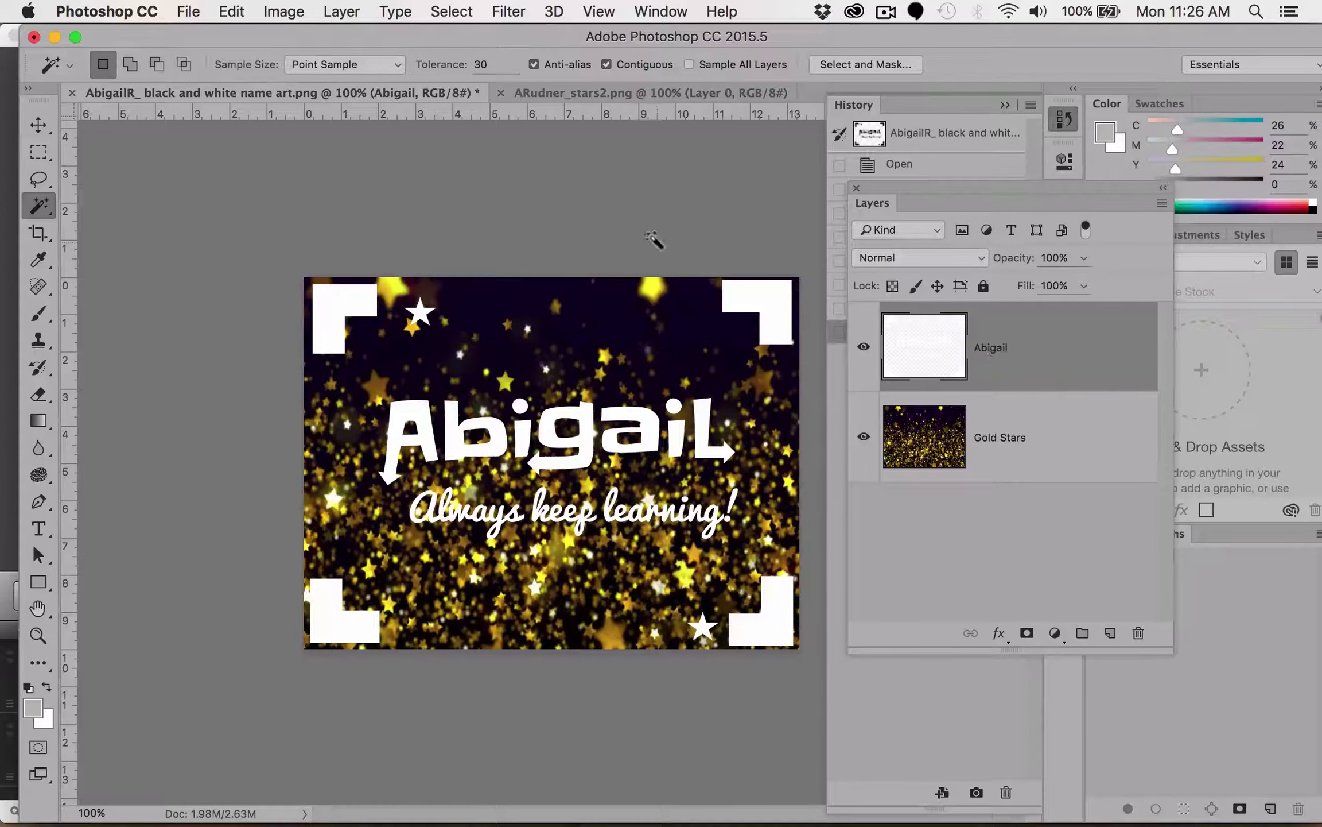
pyautogui.click(235, 12)
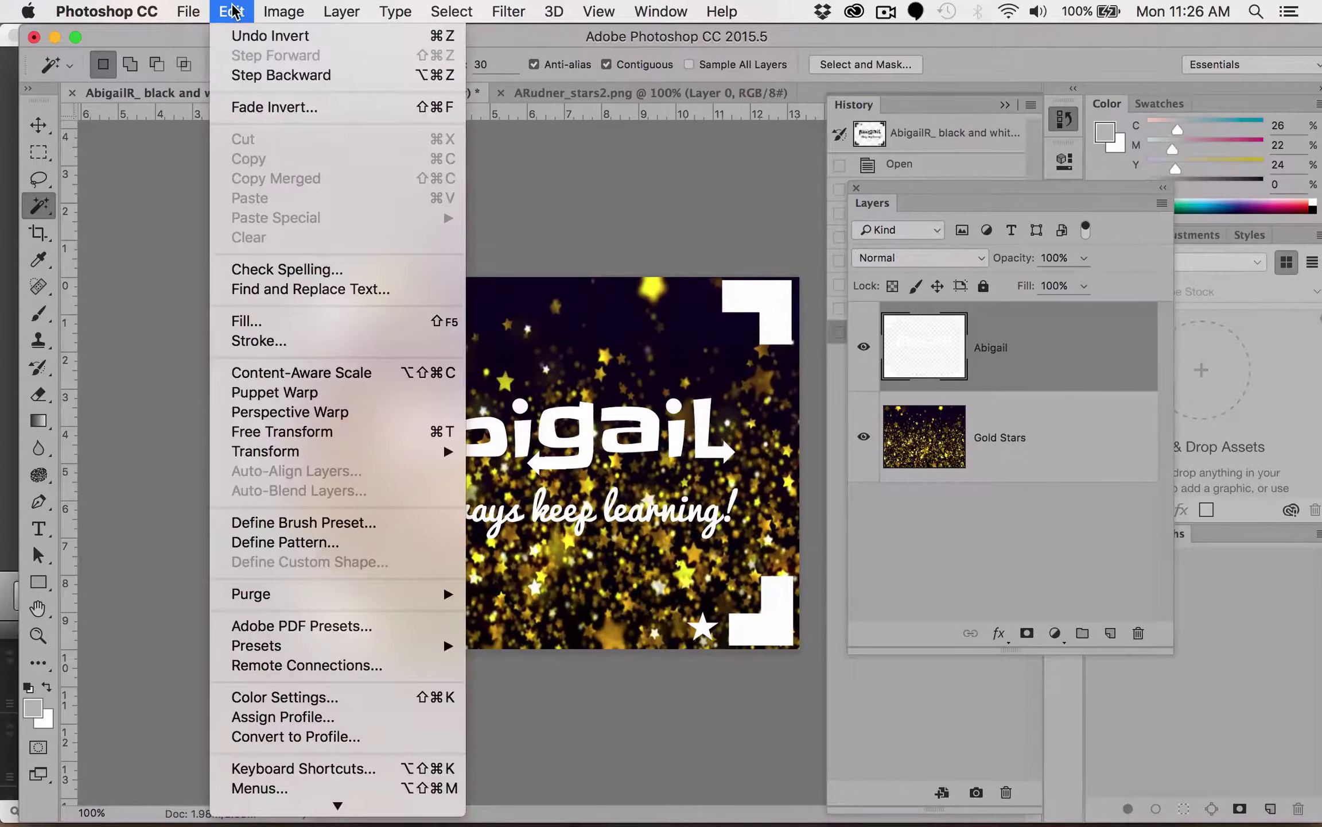
pyautogui.click(247, 39)
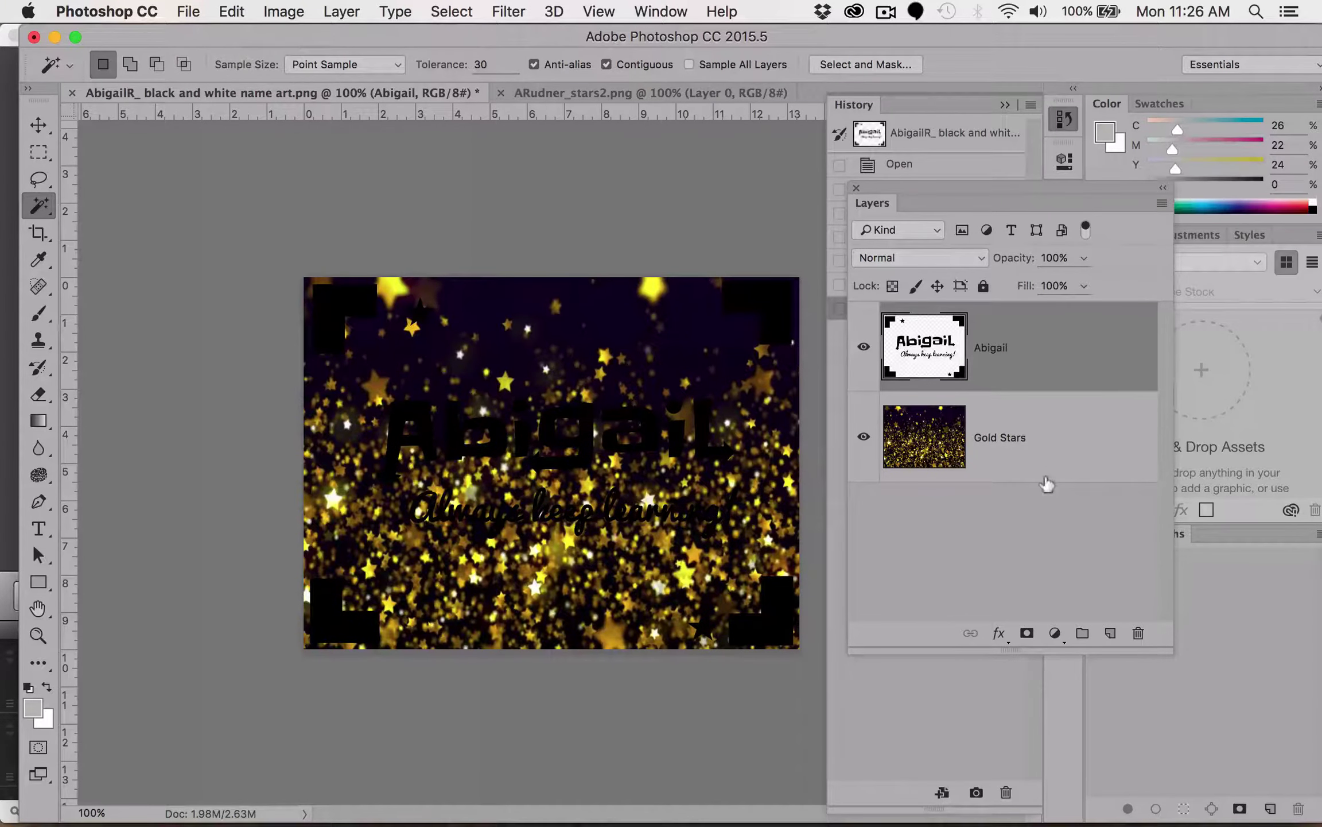
# Try inverting the colors of the Gold Stars layer, and undo the inversion
pyautogui.click(1017, 441)
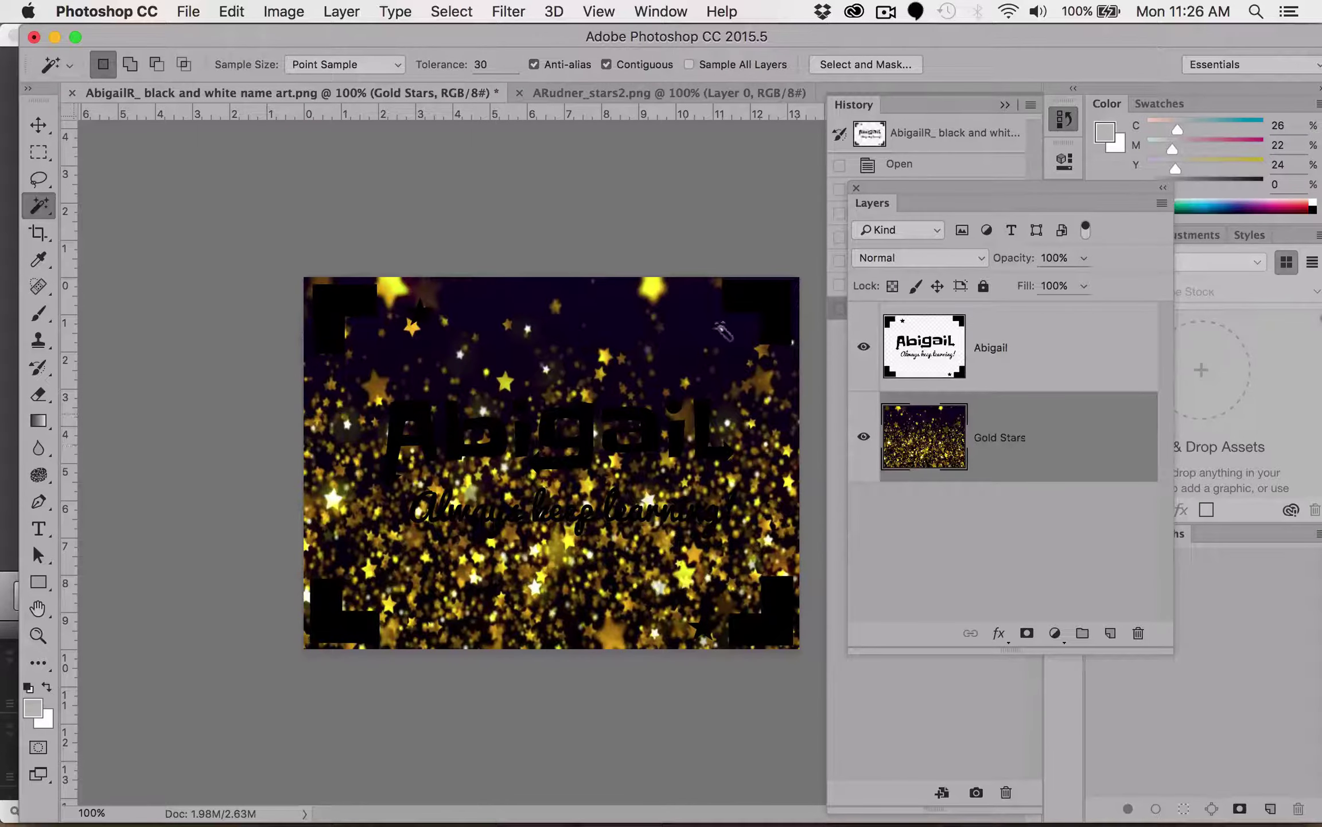
pyautogui.click(292, 12)
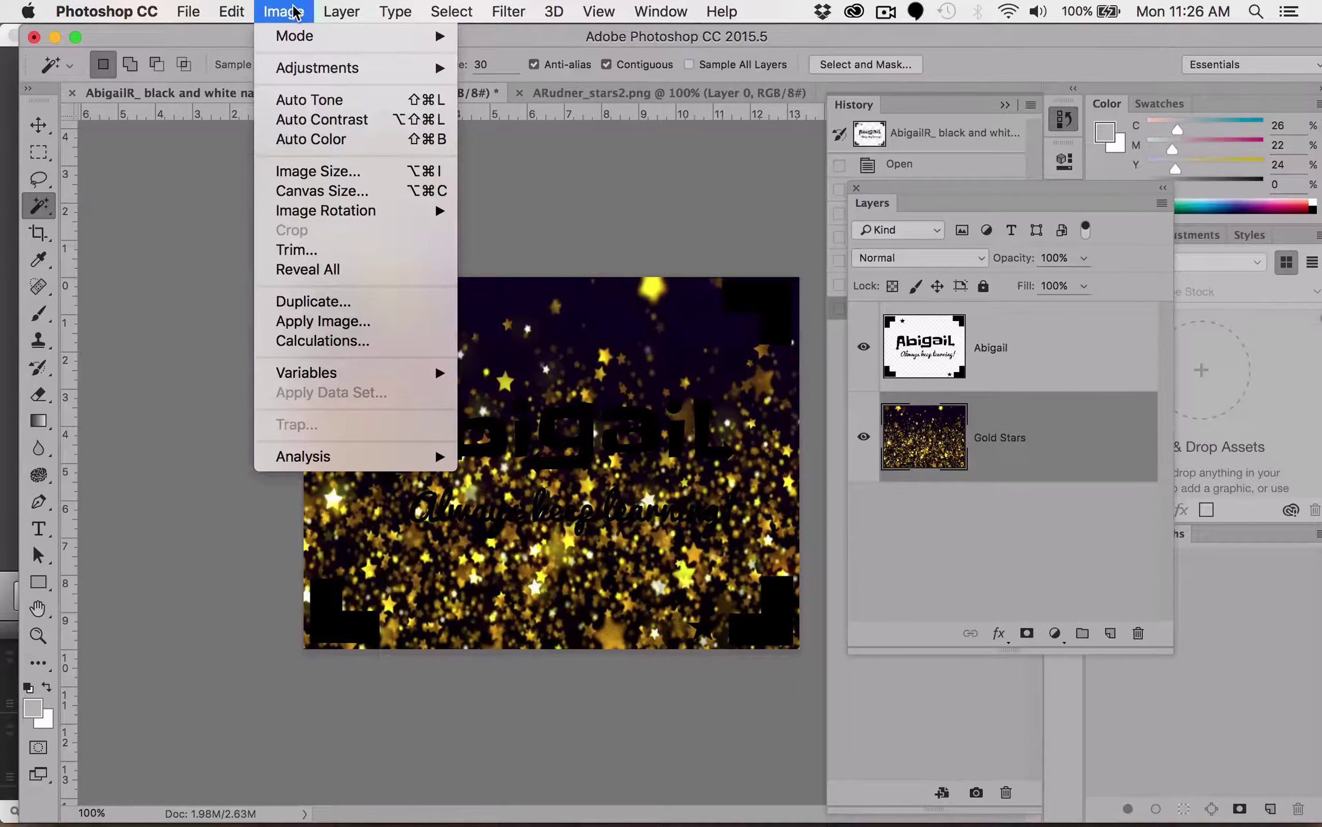
pyautogui.moveTo(296, 69)
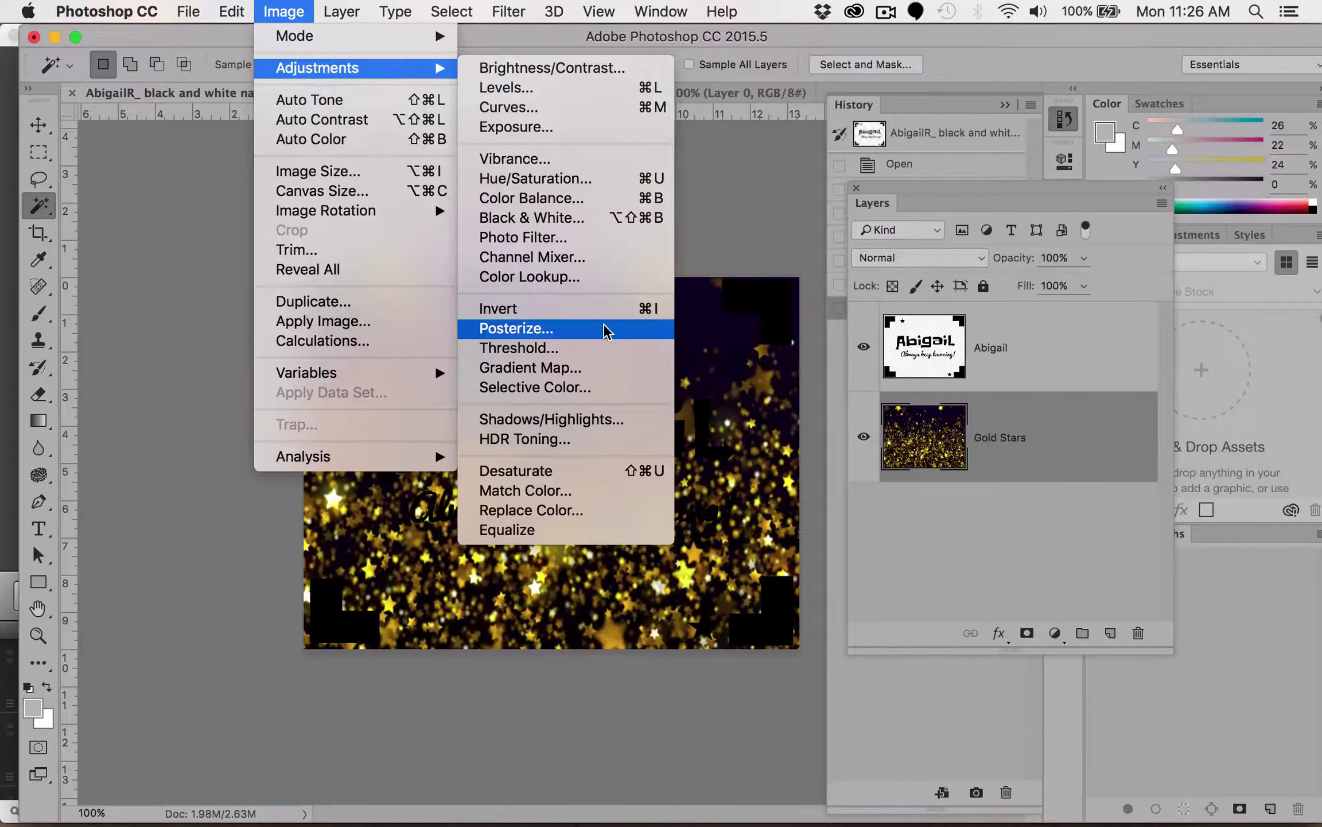
pyautogui.click(566, 308)
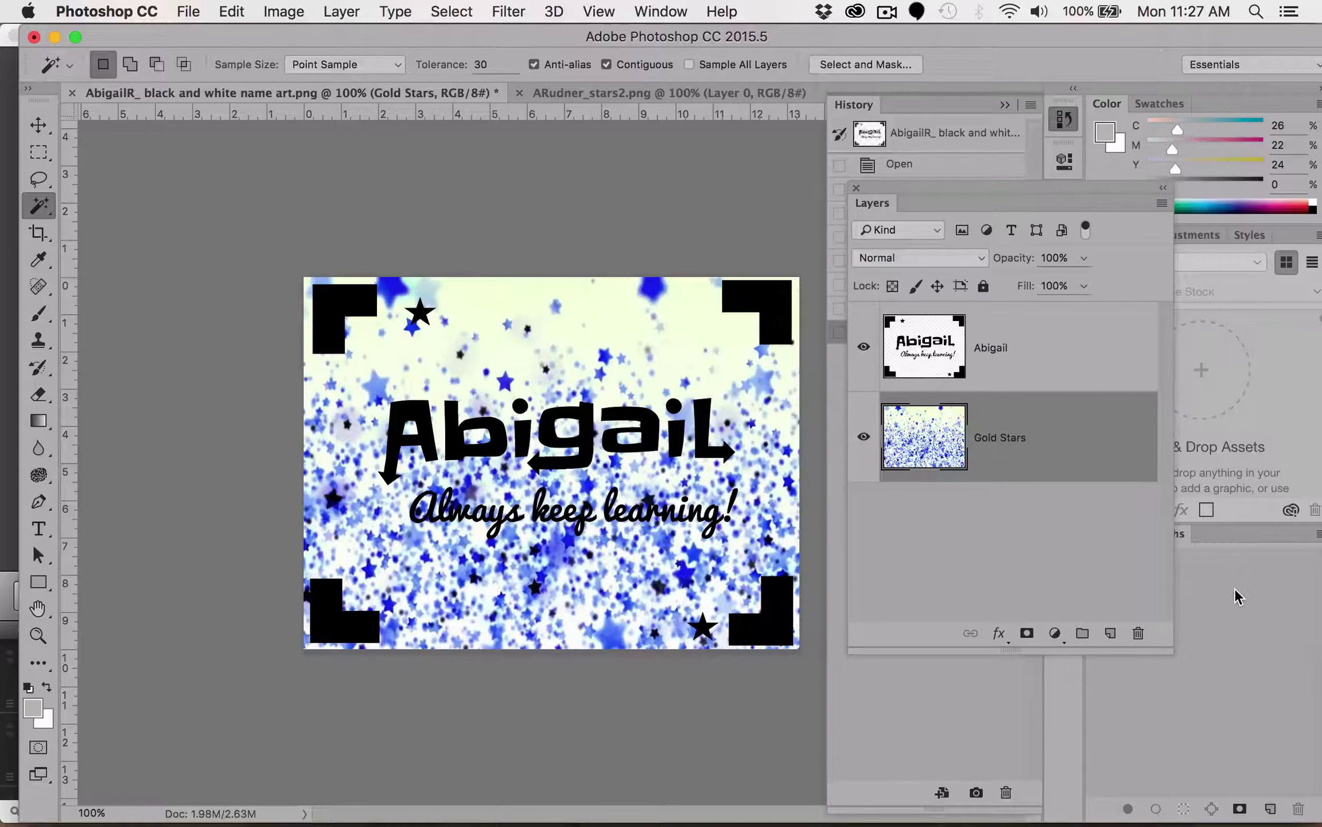
pyautogui.click(190, 13)
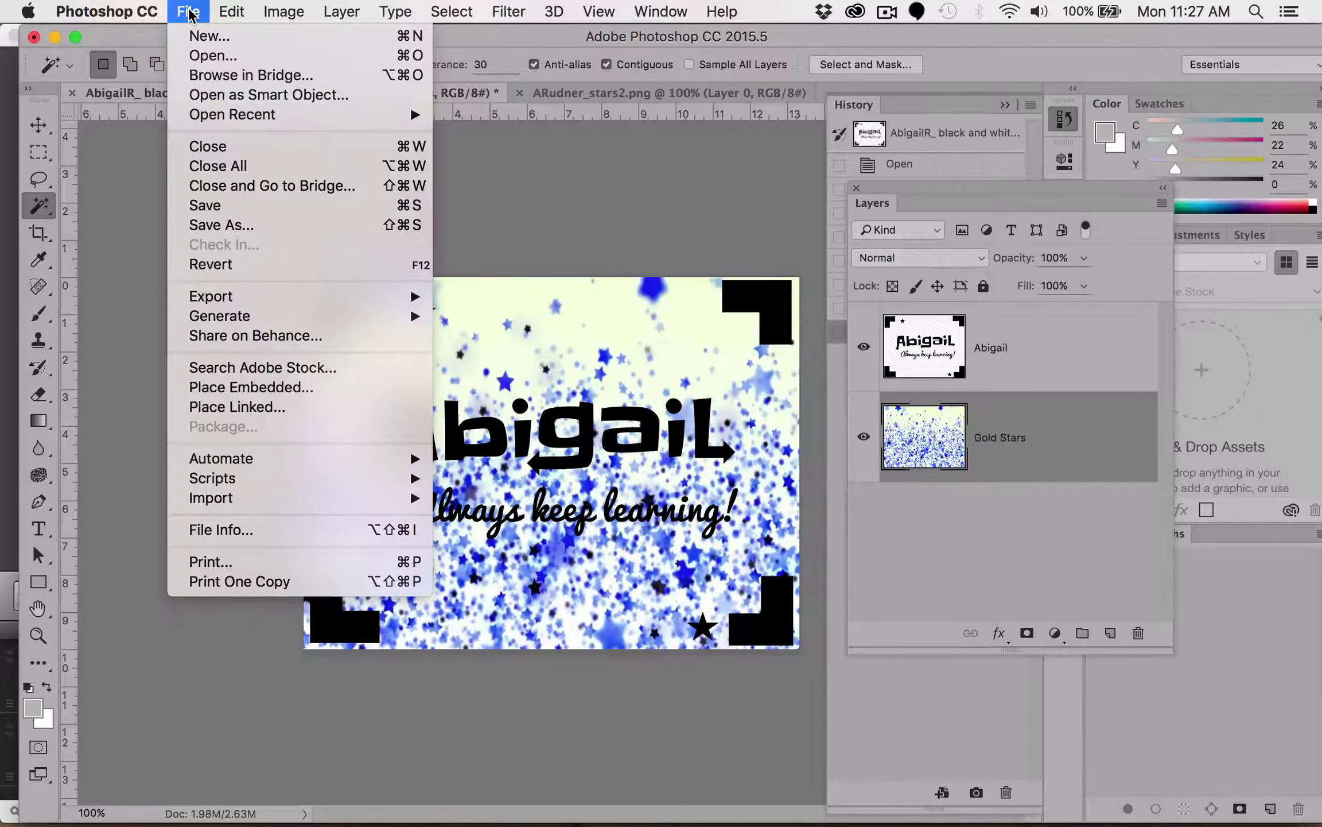
pyautogui.click(236, 23)
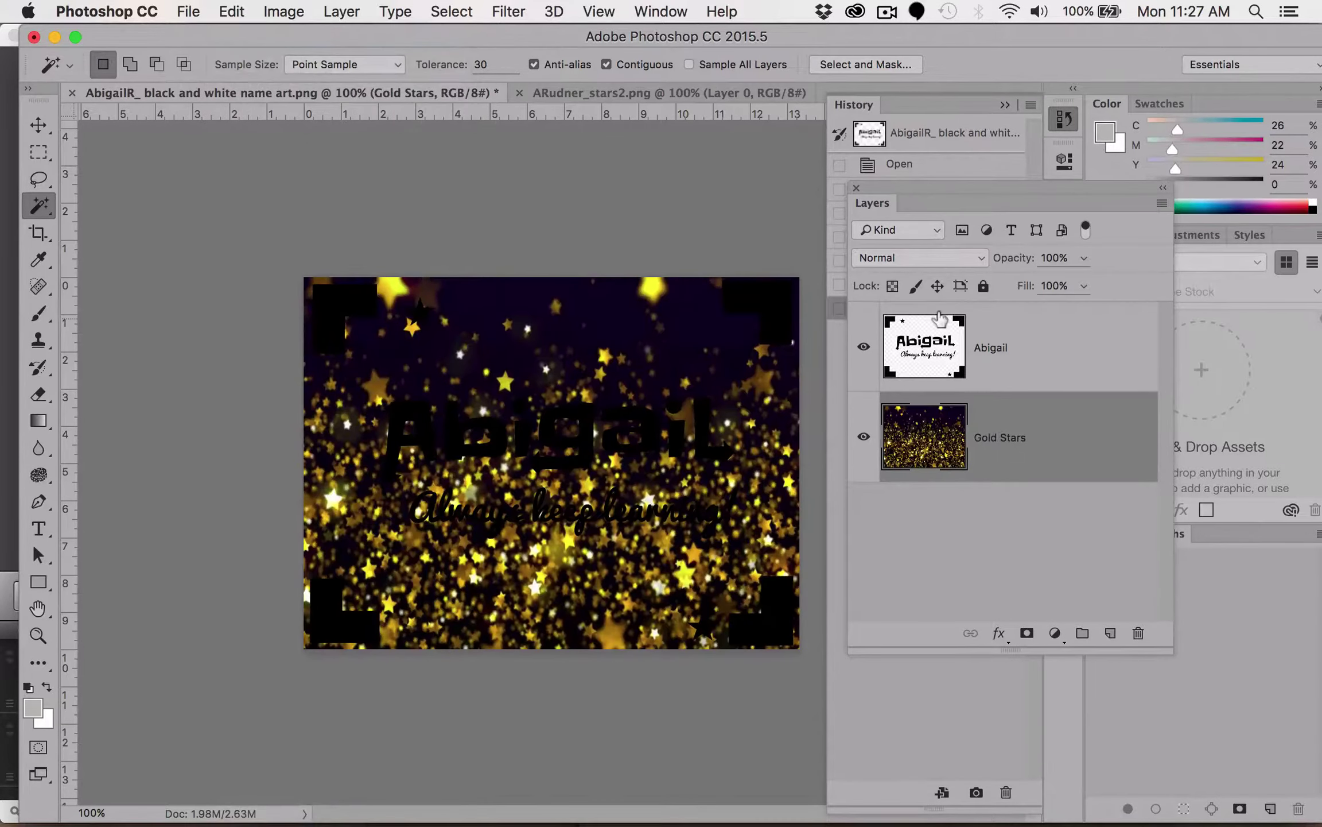
# Invert the colors of the name art layer with the Invert adjustment
pyautogui.click(290, 11)
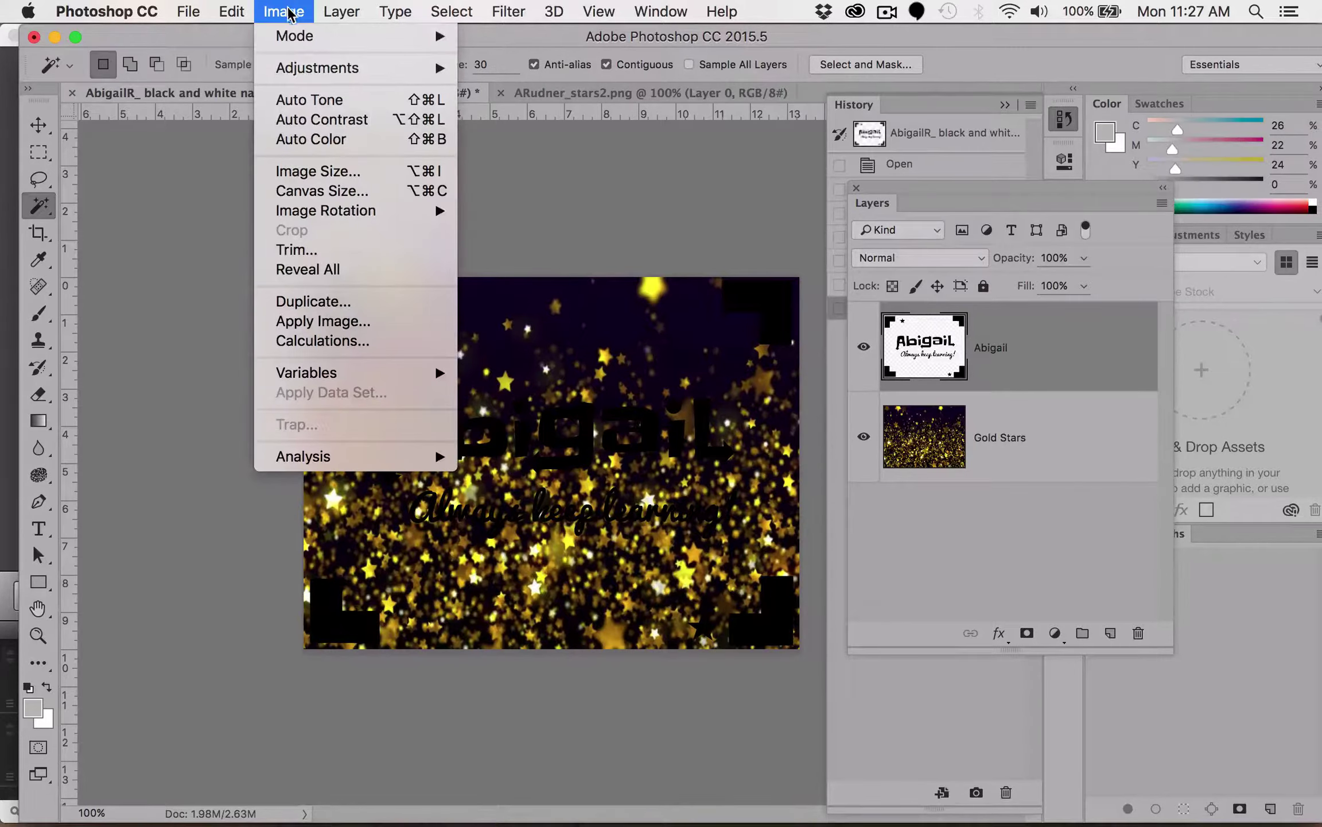
pyautogui.moveTo(297, 68)
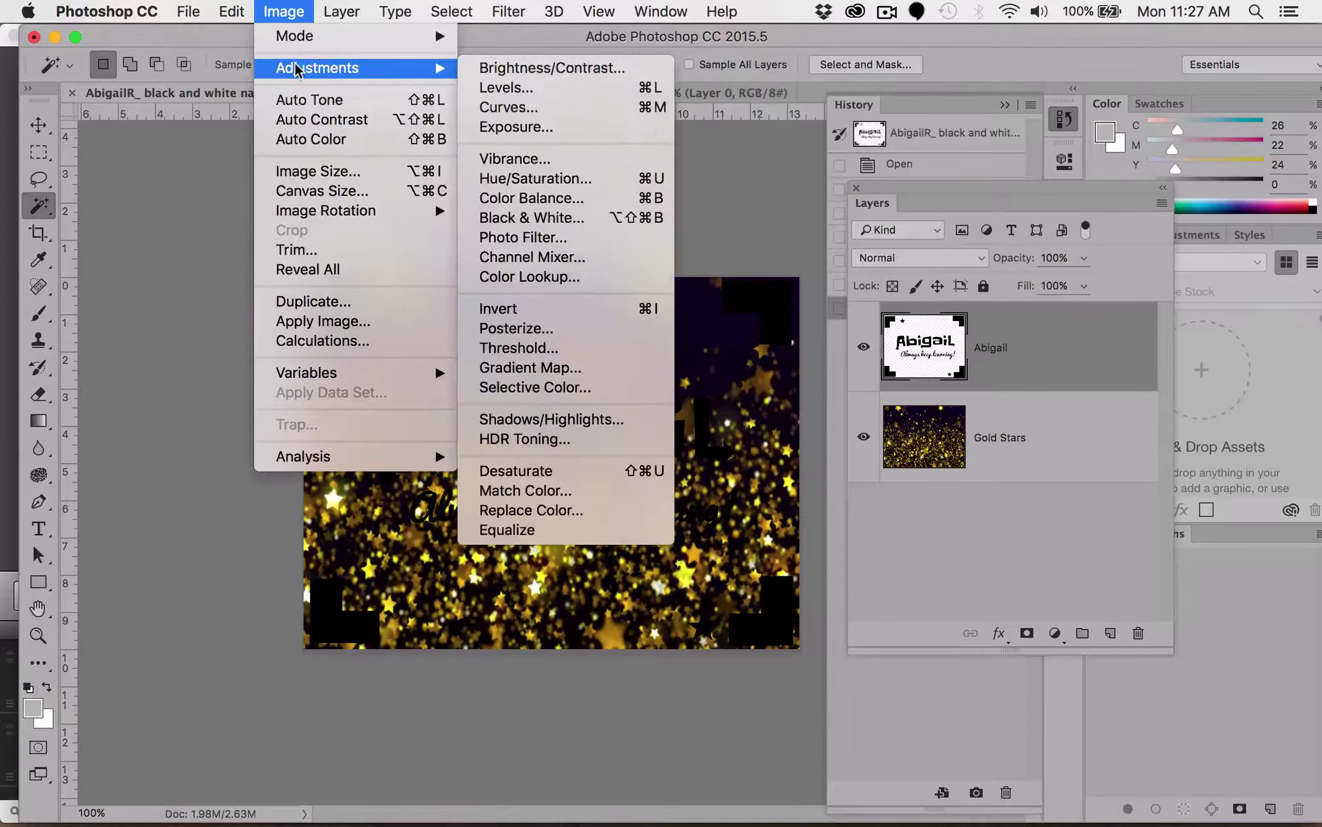
pyautogui.click(525, 316)
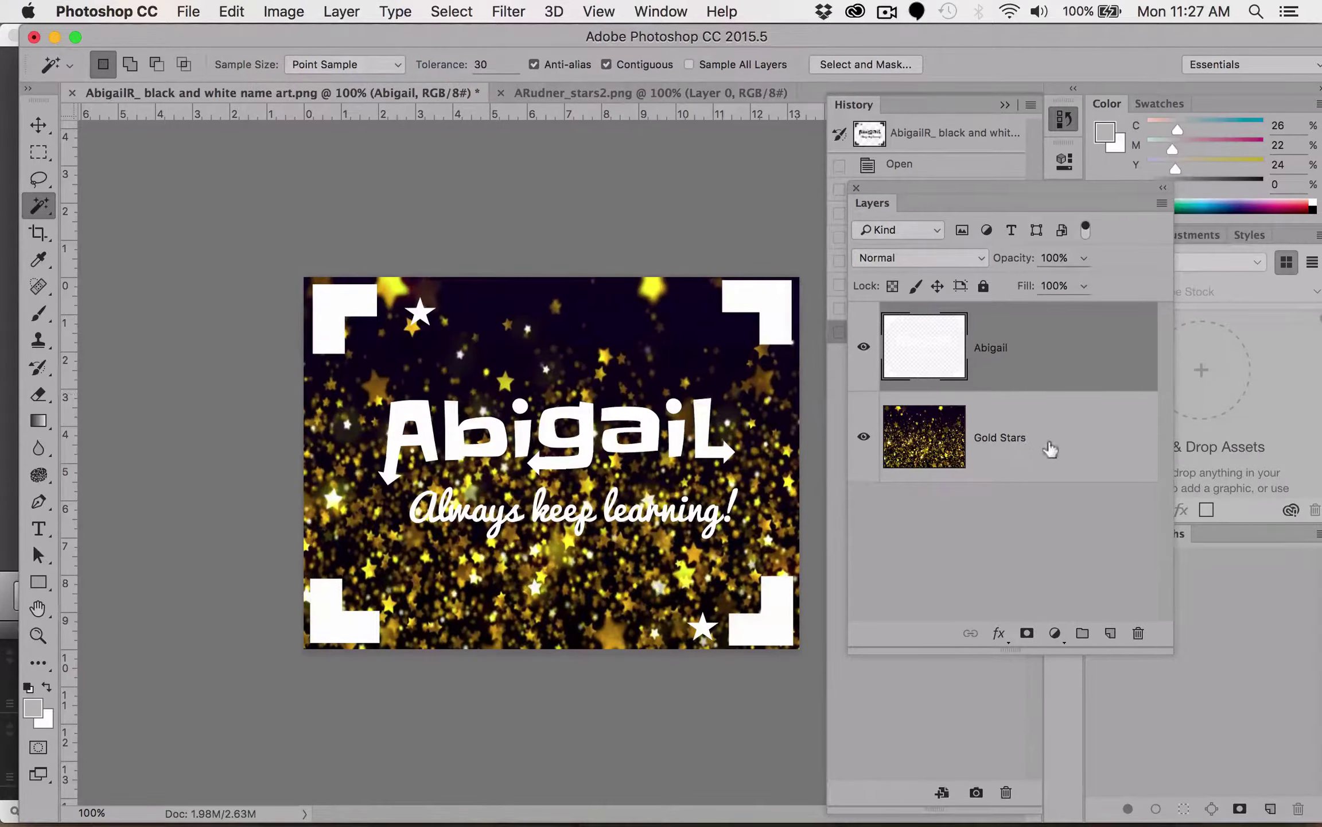
# Save the document to the Desktop in Photoshop format, keeping its layers and Maximize Compatibility enabled
pyautogui.click(189, 11)
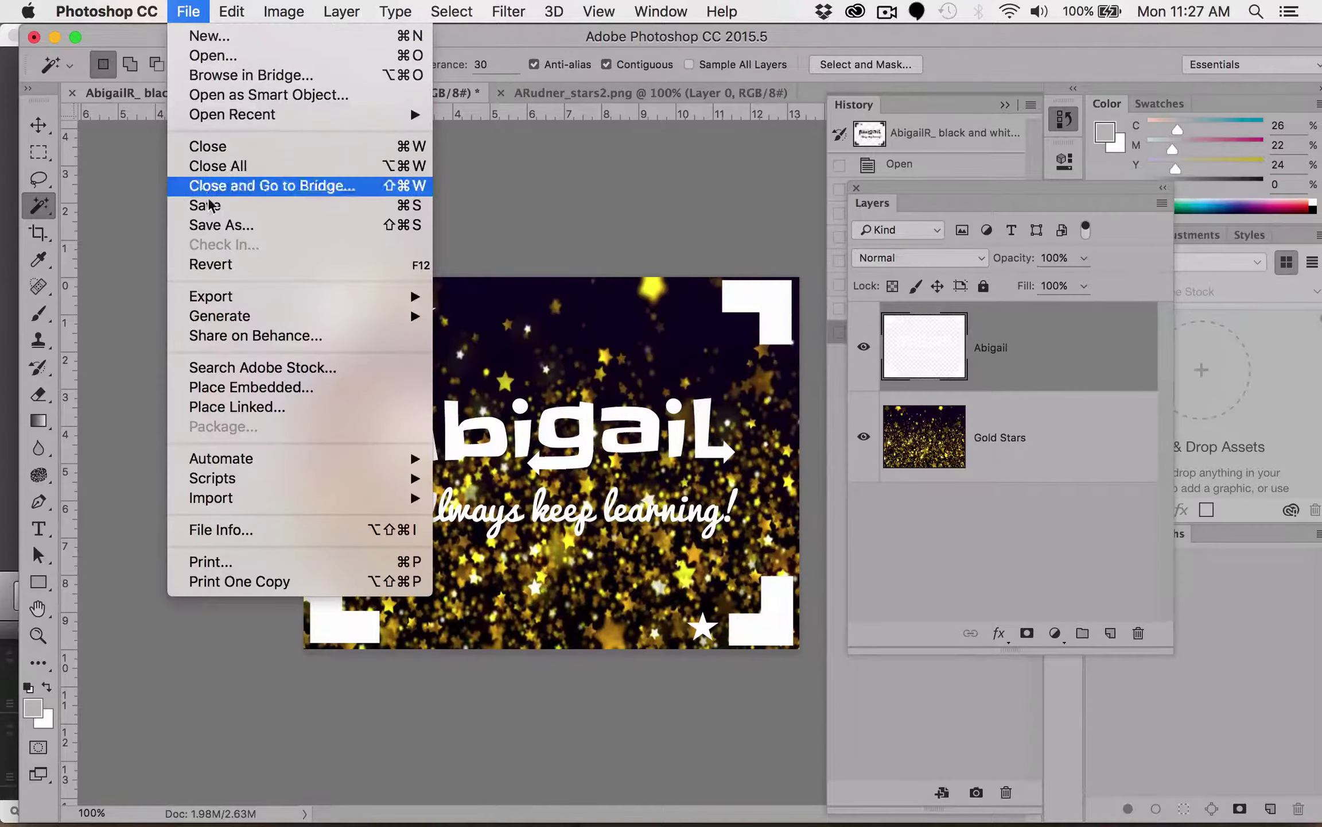
pyautogui.click(219, 225)
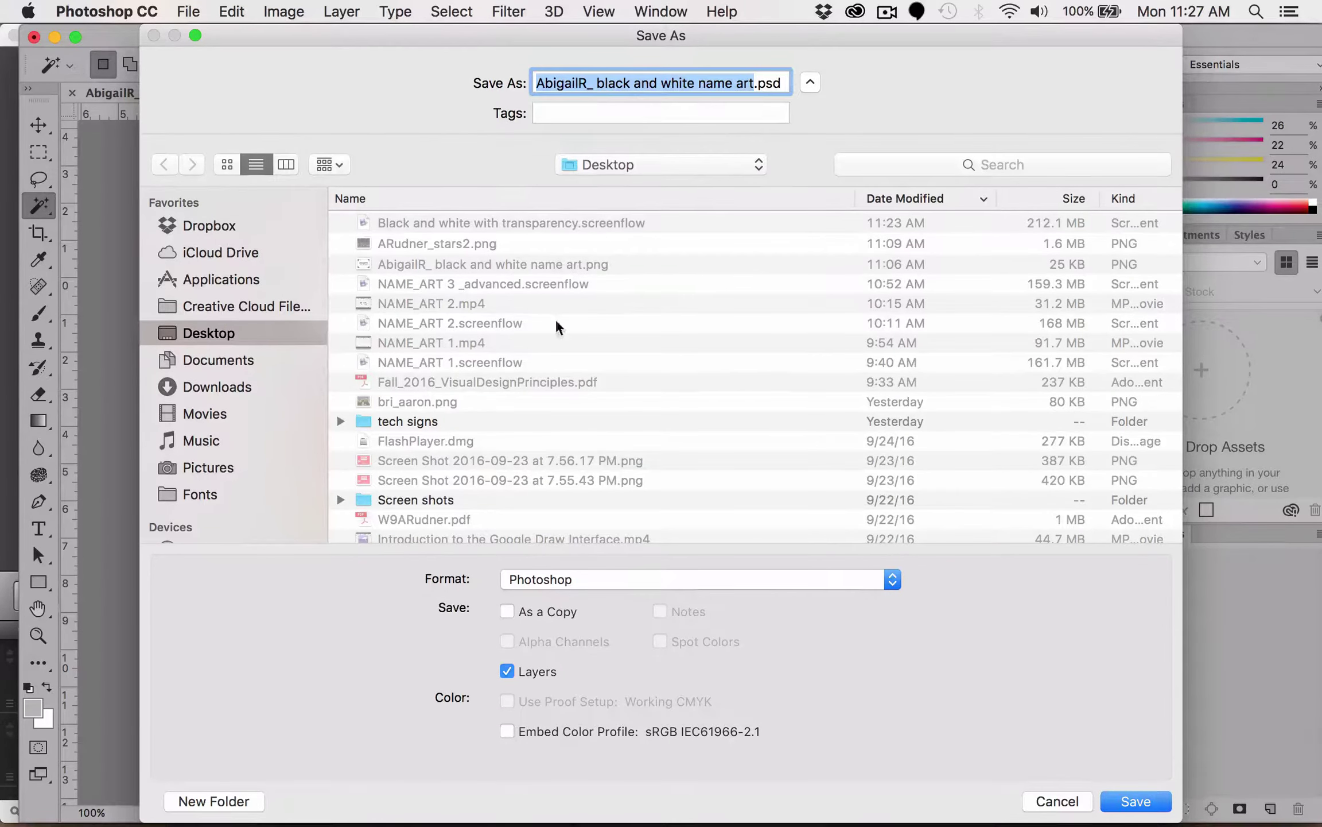
pyautogui.click(1121, 806)
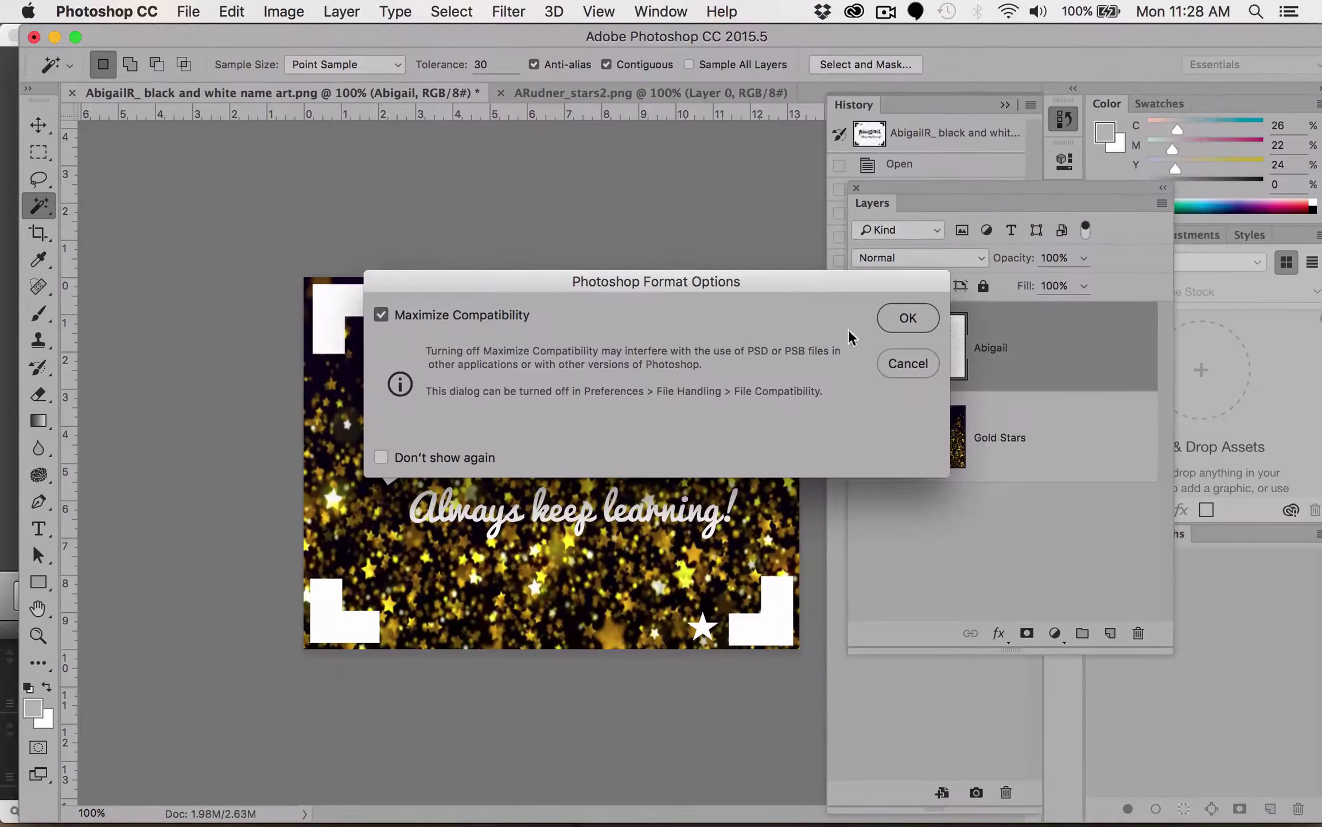
pyautogui.click(924, 319)
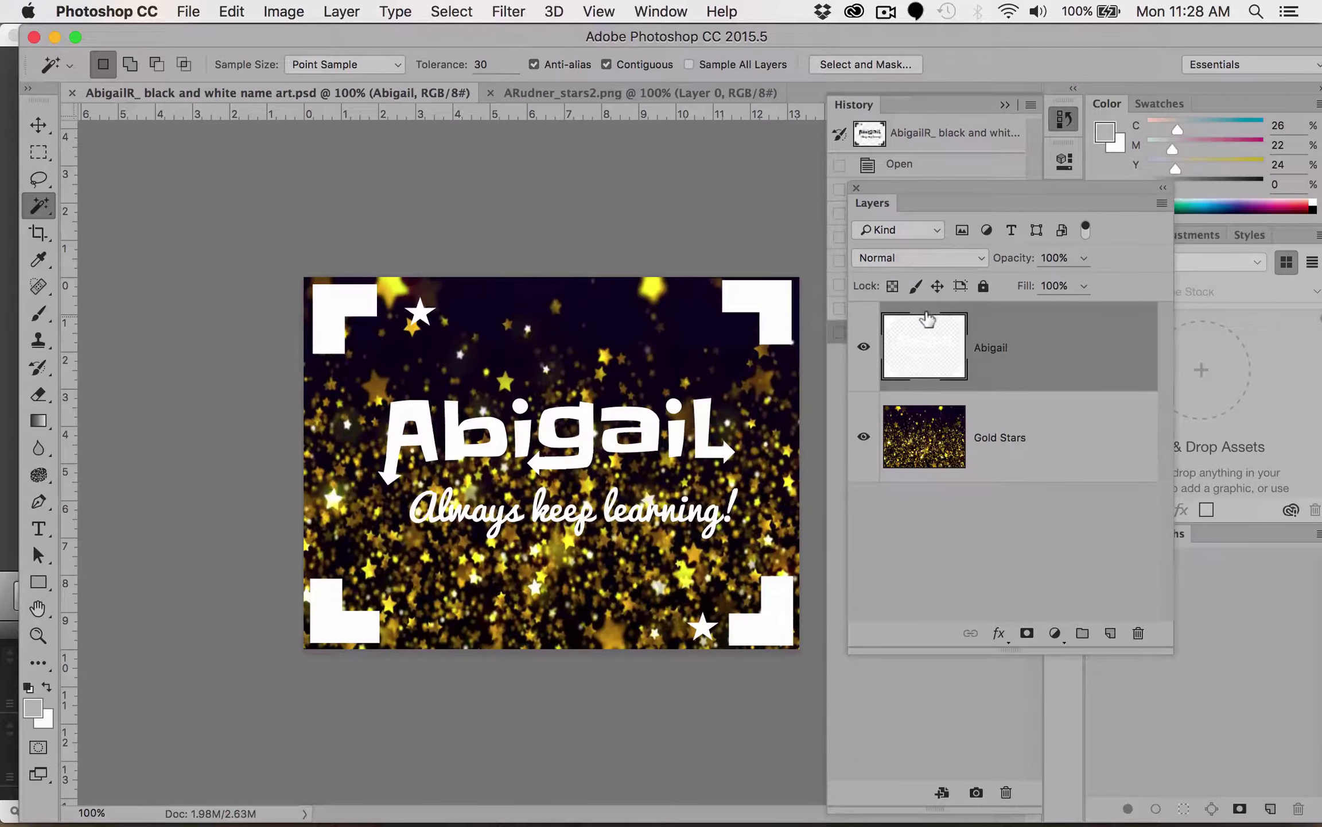